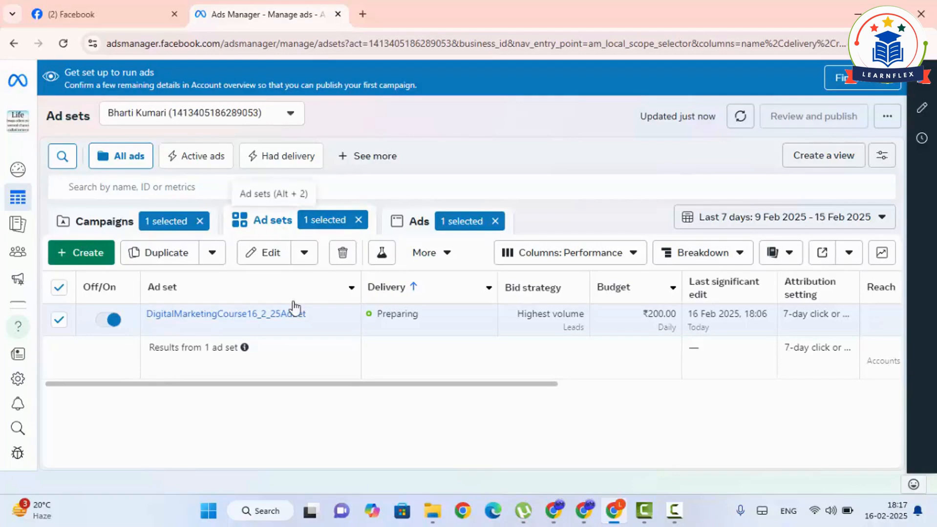
- Edit the DigitalMarketingCourse16_2_25AdSet ad set and start a new custom audience with Customer list as its source
{"action": "left_click", "coordinate": [232, 334]}
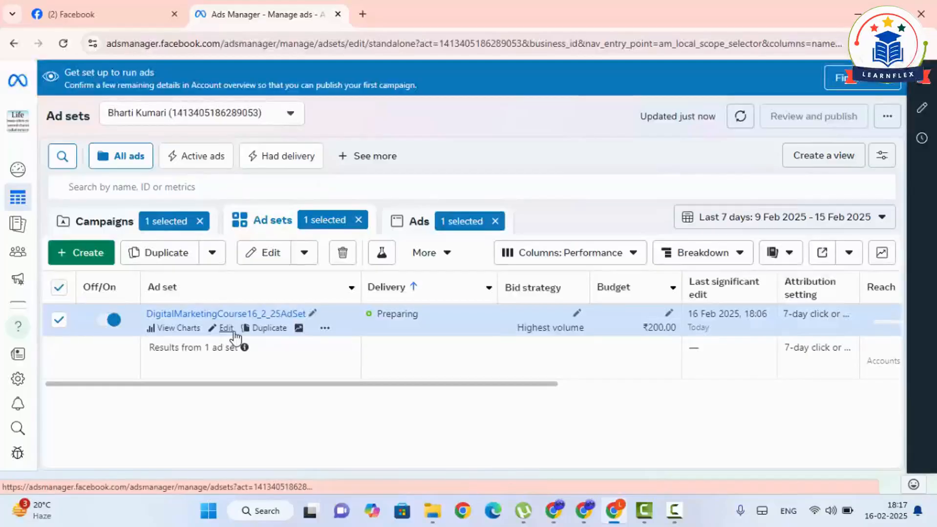
{"action": "scroll", "coordinate": [488, 283], "scroll_direction": "down", "scroll_amount": 10}
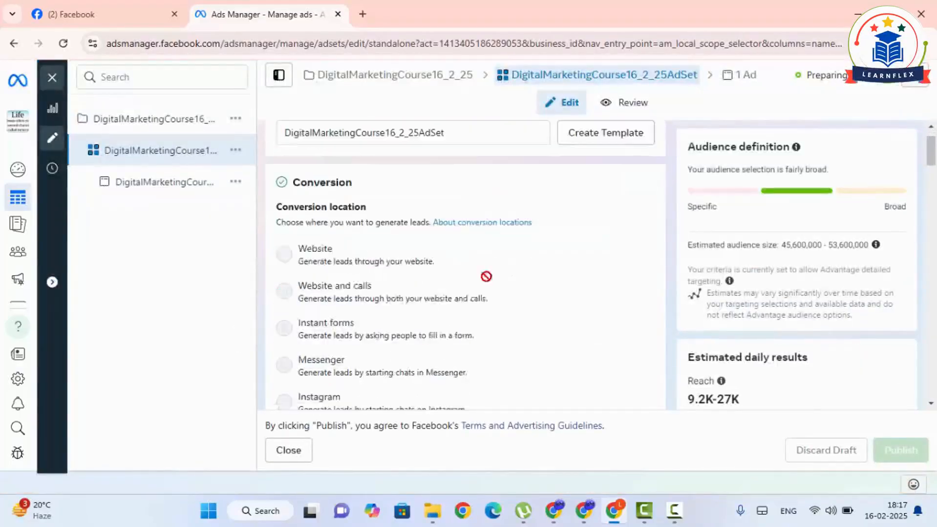
{"action": "scroll", "coordinate": [521, 337], "scroll_direction": "down", "scroll_amount": 15}
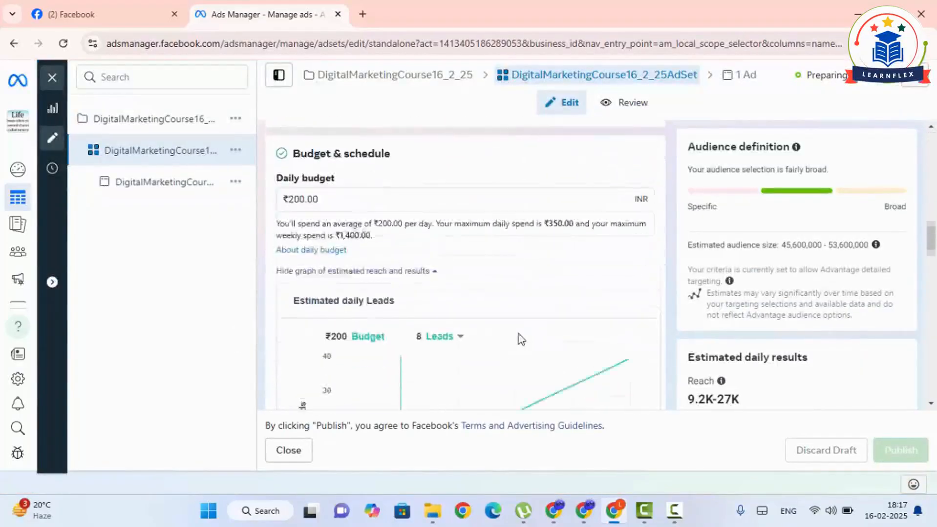
{"action": "scroll", "coordinate": [507, 350], "scroll_direction": "down", "scroll_amount": 12}
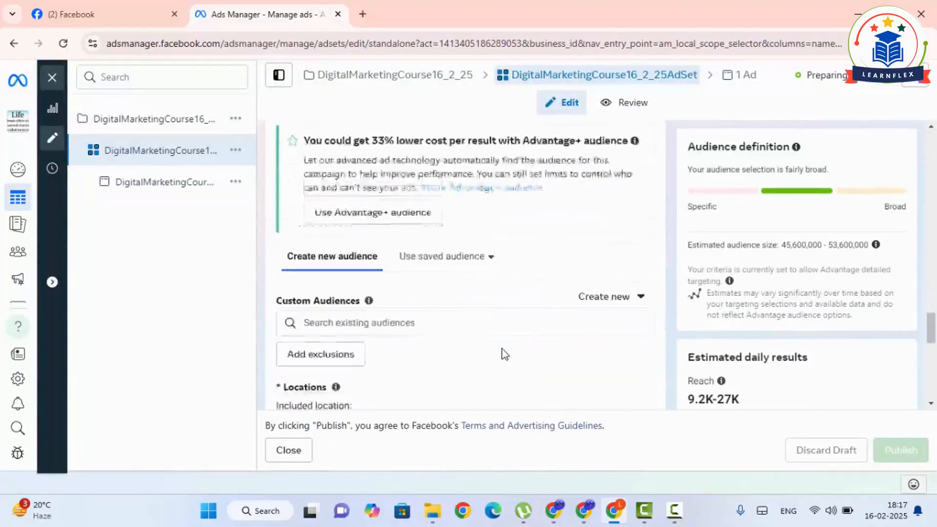
{"action": "scroll", "coordinate": [492, 331], "scroll_direction": "up", "scroll_amount": 3}
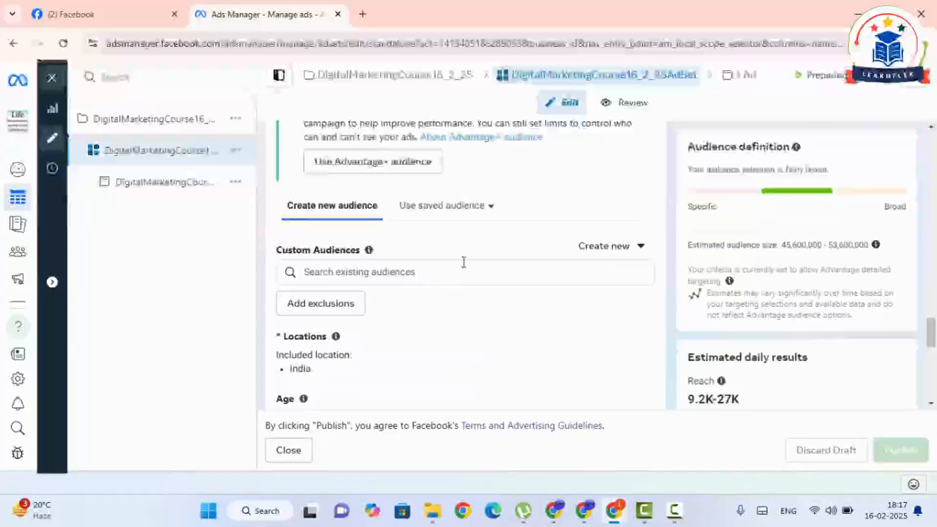
{"action": "left_click", "coordinate": [606, 258]}
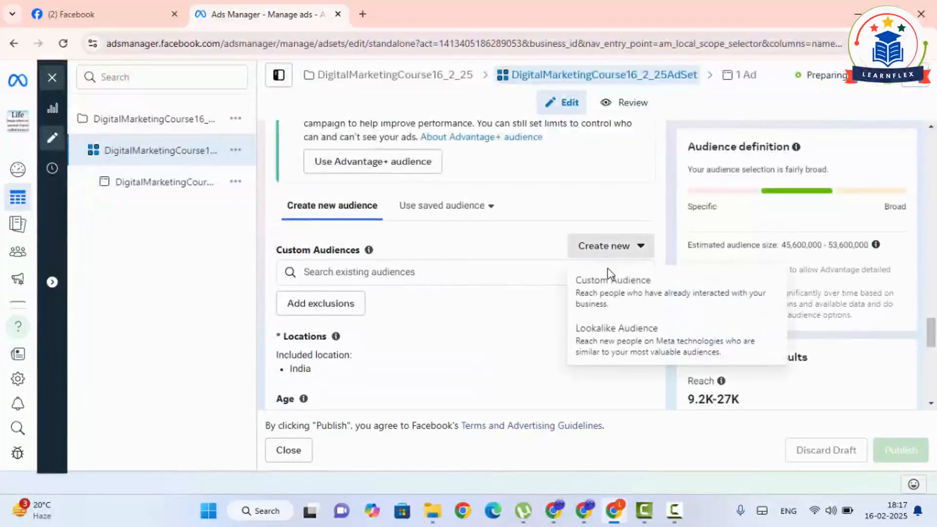
{"action": "left_click", "coordinate": [609, 276]}
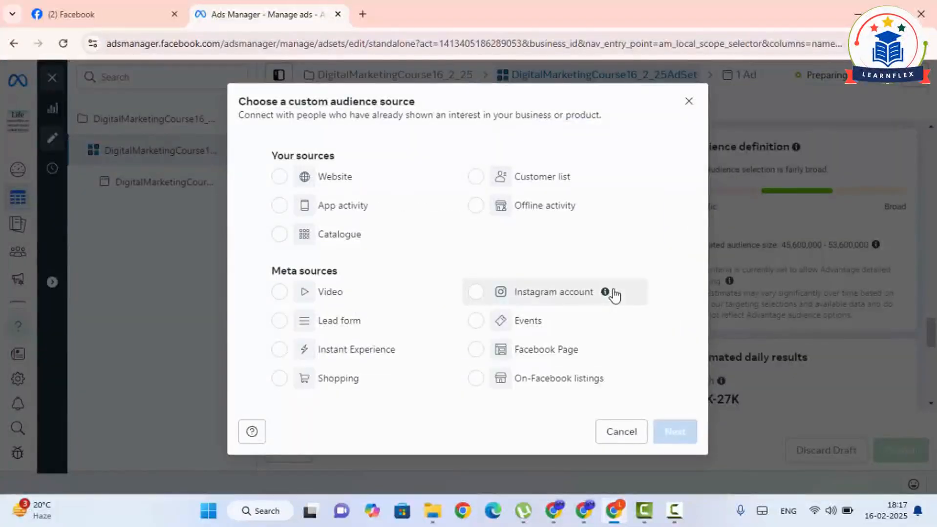
{"action": "left_click", "coordinate": [476, 178]}
{"action": "left_click", "coordinate": [673, 431]}
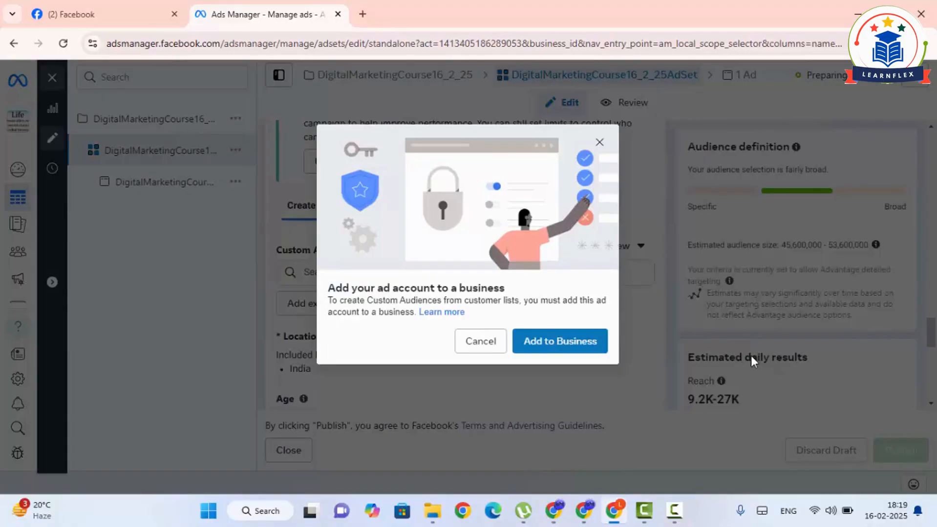
- Choose to add the ad account to a newly created business and open the business portfolio creation form
{"action": "left_click", "coordinate": [584, 343]}
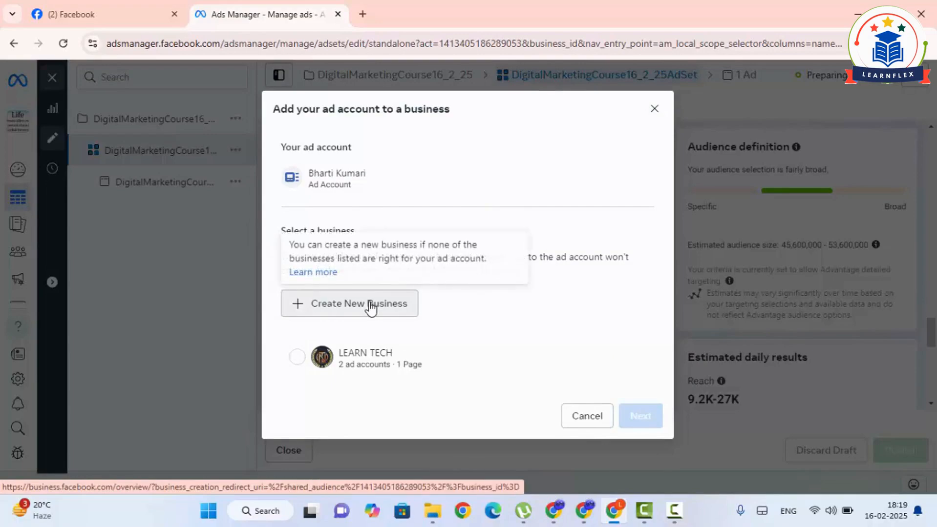
{"action": "left_click", "coordinate": [298, 358]}
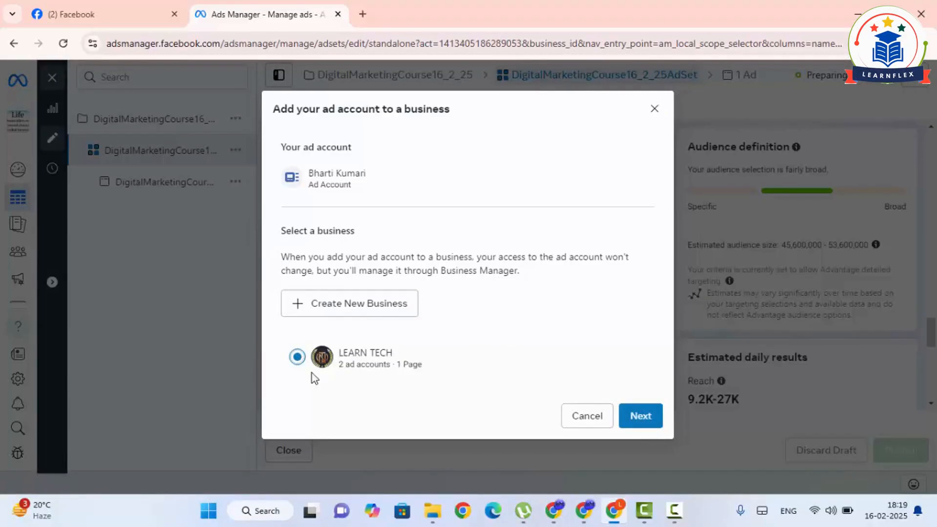
{"action": "left_click", "coordinate": [358, 307]}
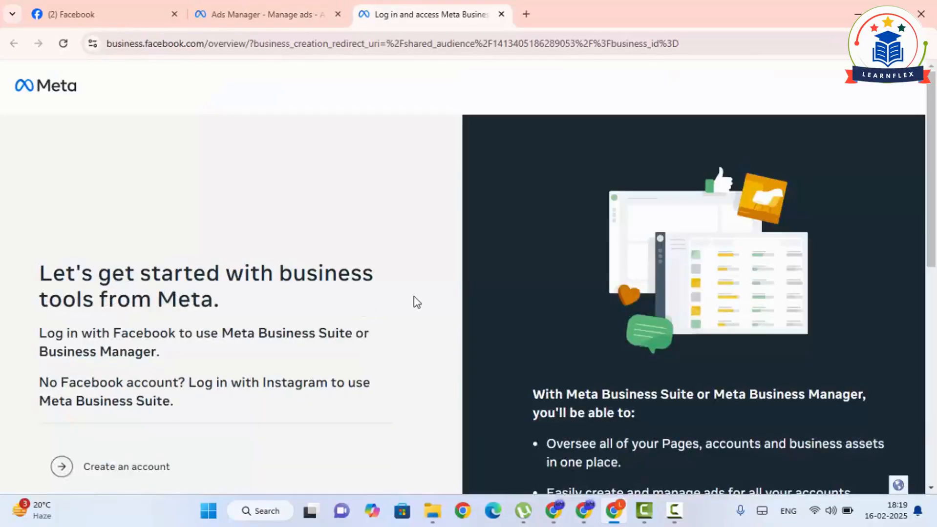
{"action": "scroll", "coordinate": [414, 301], "scroll_direction": "down", "scroll_amount": 5}
{"action": "left_click", "coordinate": [138, 204]}
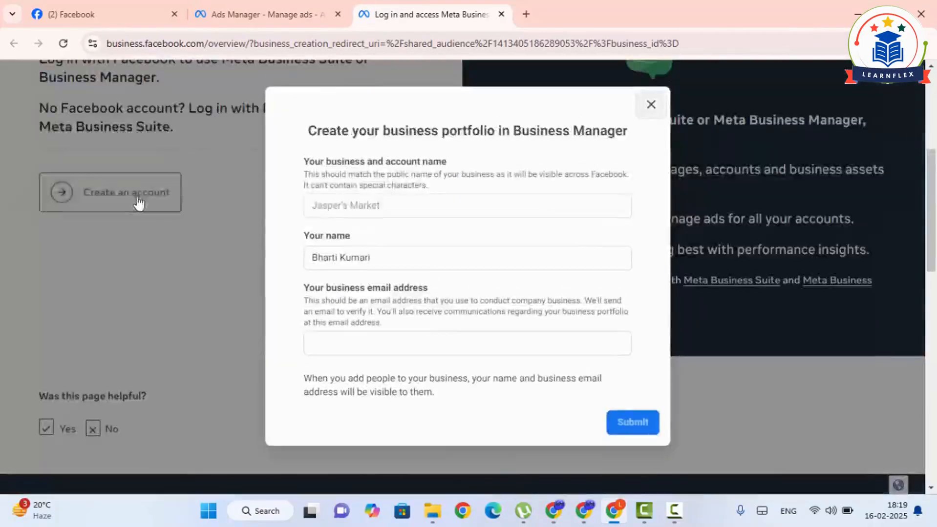
- Enter Online Learn Tech as the business and account name
{"action": "left_click", "coordinate": [315, 208]}
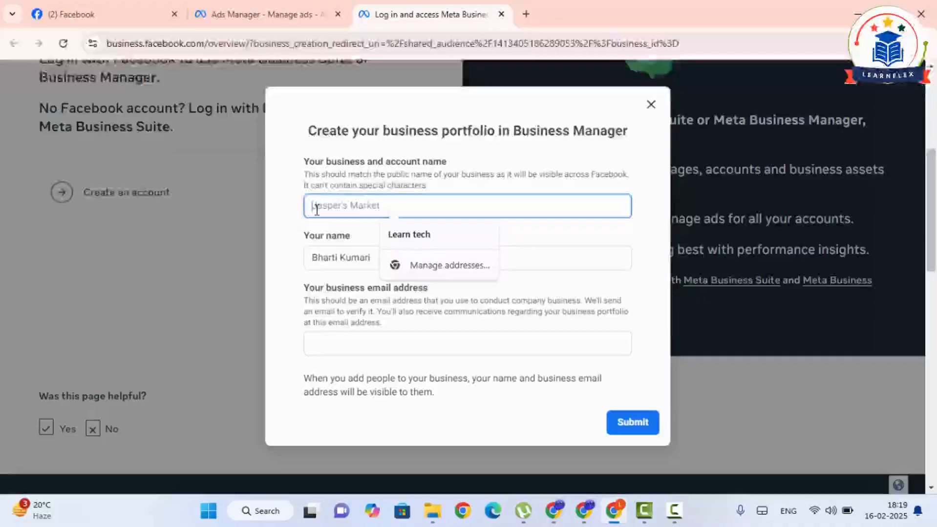
{"action": "type", "text": "Gr"}
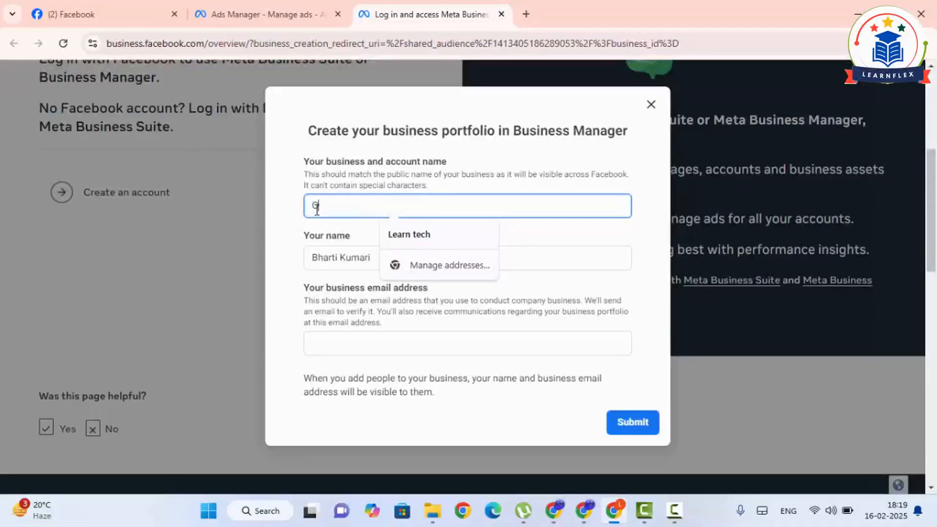
{"action": "type", "text": "line Lear"}
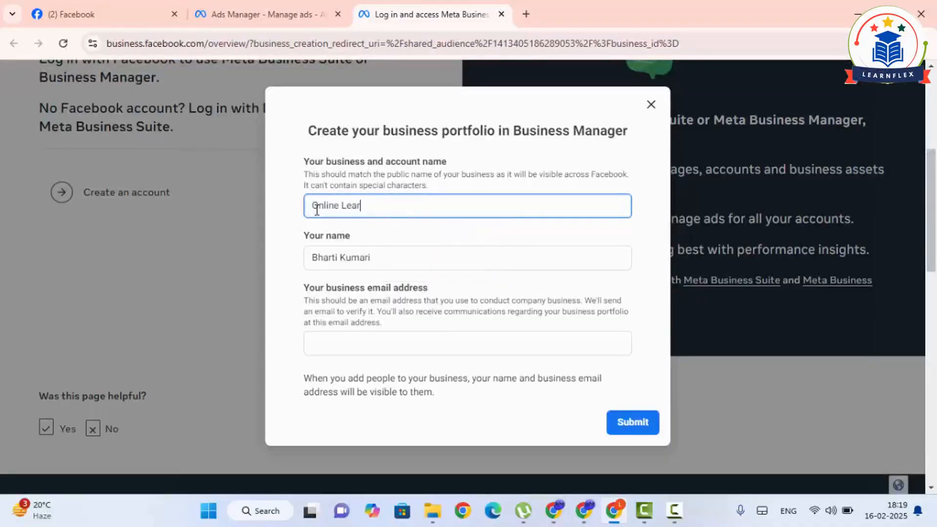
{"action": "type", "text": "n Tech"}
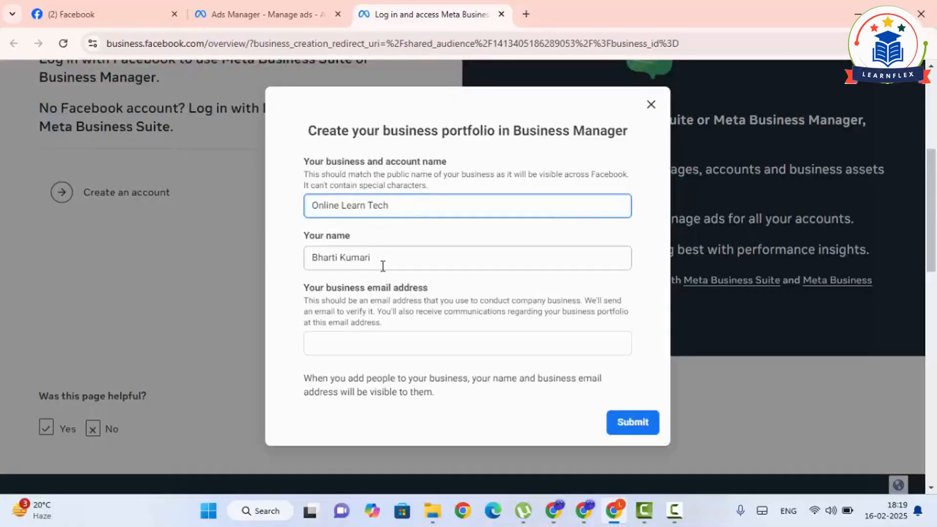
- Fill in the business email address and submit the new business portfolio
{"action": "scroll", "coordinate": [384, 292], "scroll_direction": "down", "scroll_amount": 1}
{"action": "left_click", "coordinate": [362, 340]}
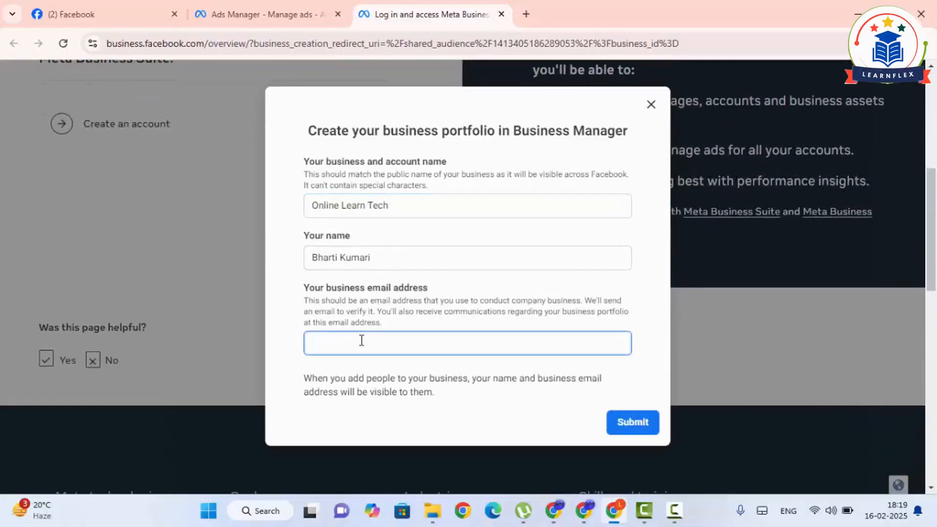
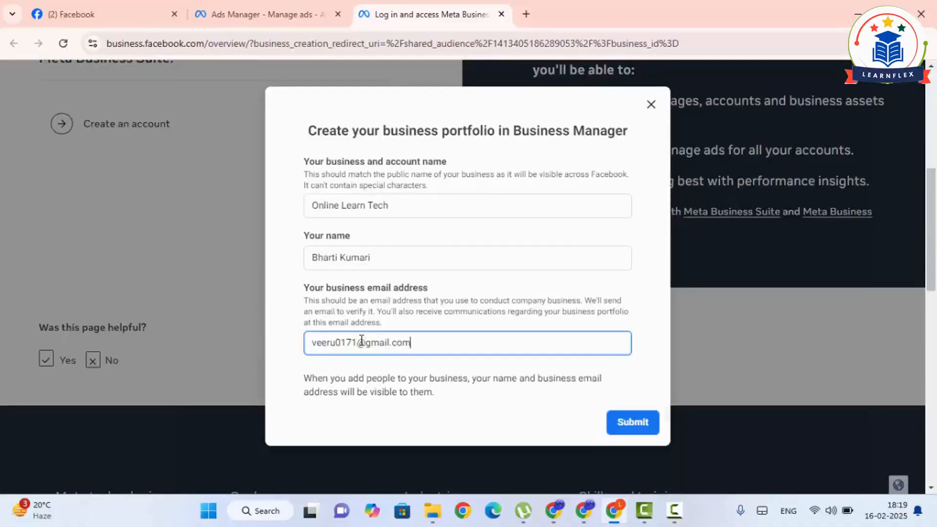
{"action": "left_click", "coordinate": [619, 424]}
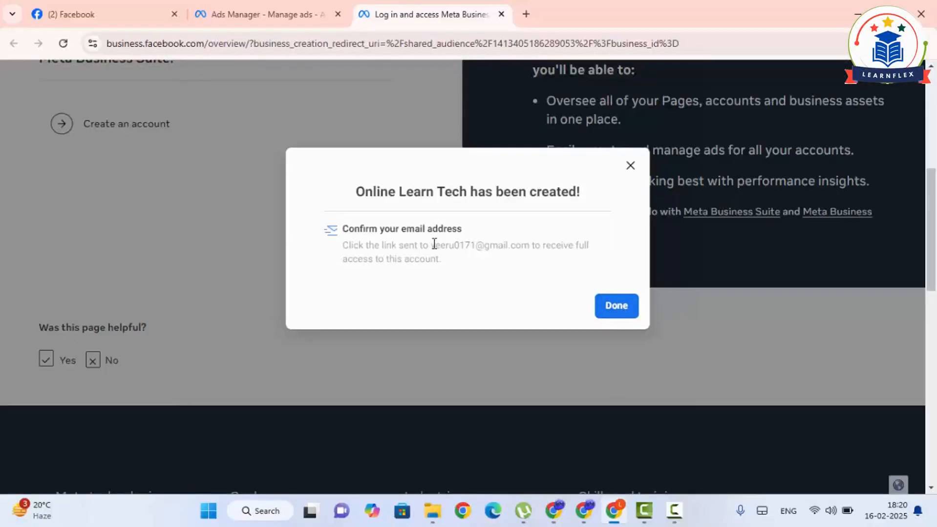
- Finish the portfolio creation and request moving the ad account into Online Learn Tech
{"action": "left_click_drag", "start_coordinate": [431, 246], "coordinate": [530, 245]}
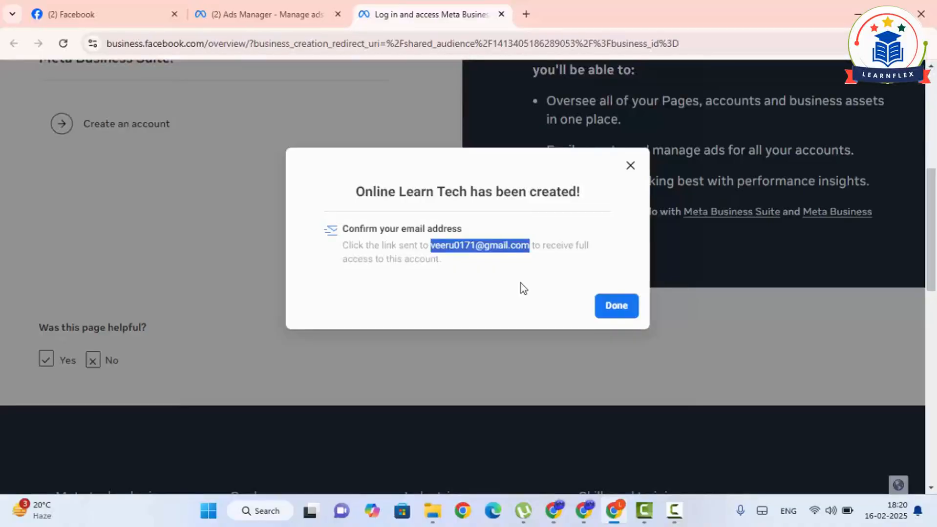
{"action": "left_click", "coordinate": [616, 307]}
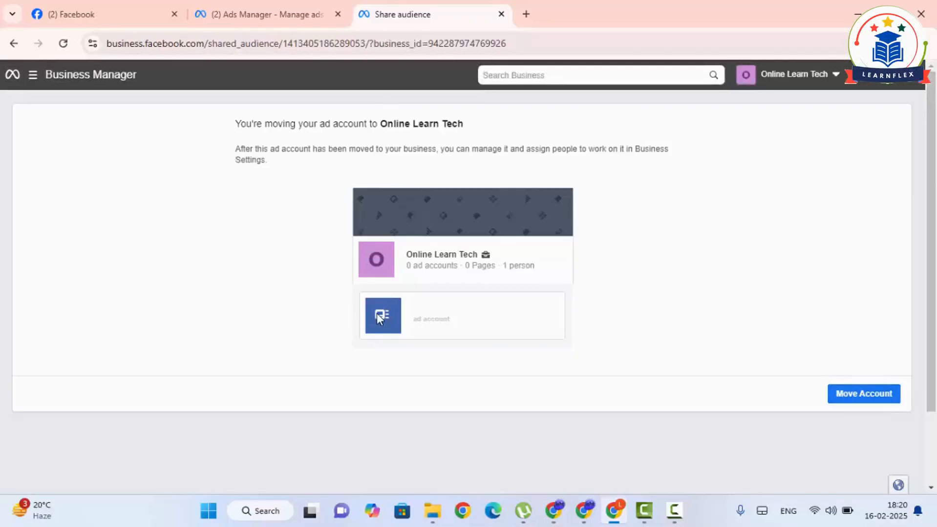
{"action": "left_click", "coordinate": [854, 393]}
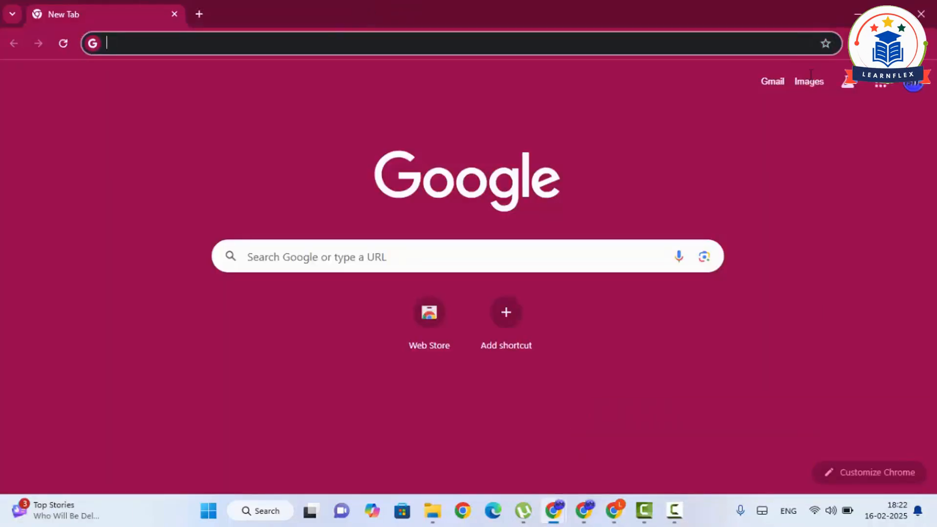
- Search the web for gmail in a separate browser window and open the Gmail inbox
{"action": "type", "text": "gmail"}
{"action": "key", "text": "Return"}
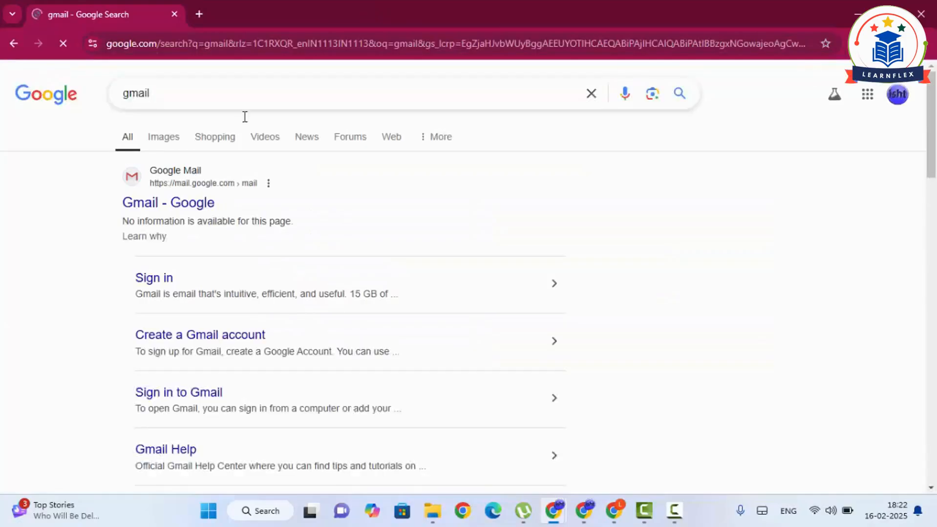
{"action": "left_click", "coordinate": [211, 204]}
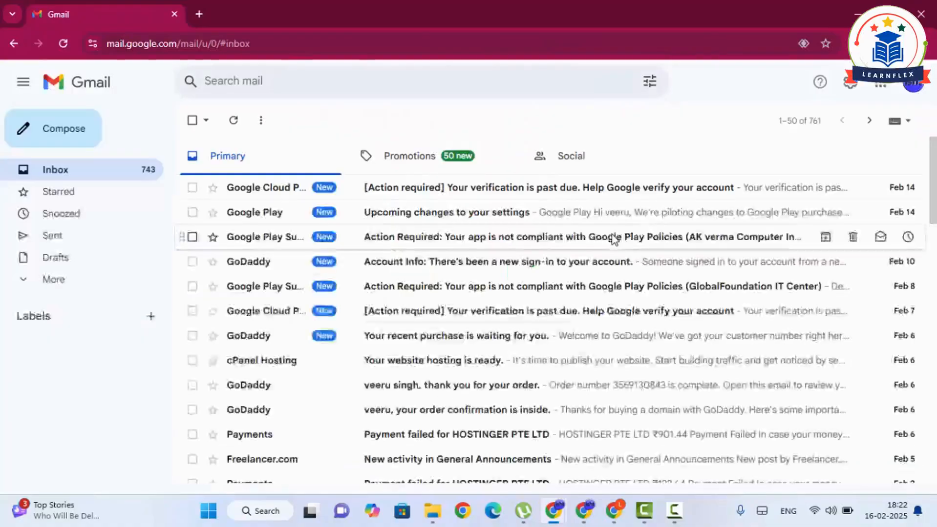
- Open Facebook's "Confirm your business email address" message among the social emails and confirm the address
{"action": "left_click", "coordinate": [585, 160]}
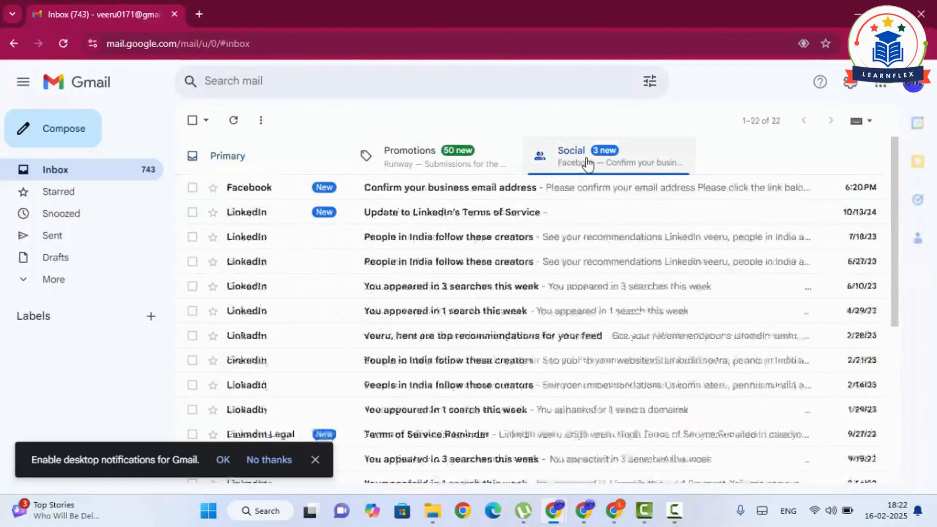
{"action": "left_click", "coordinate": [448, 194]}
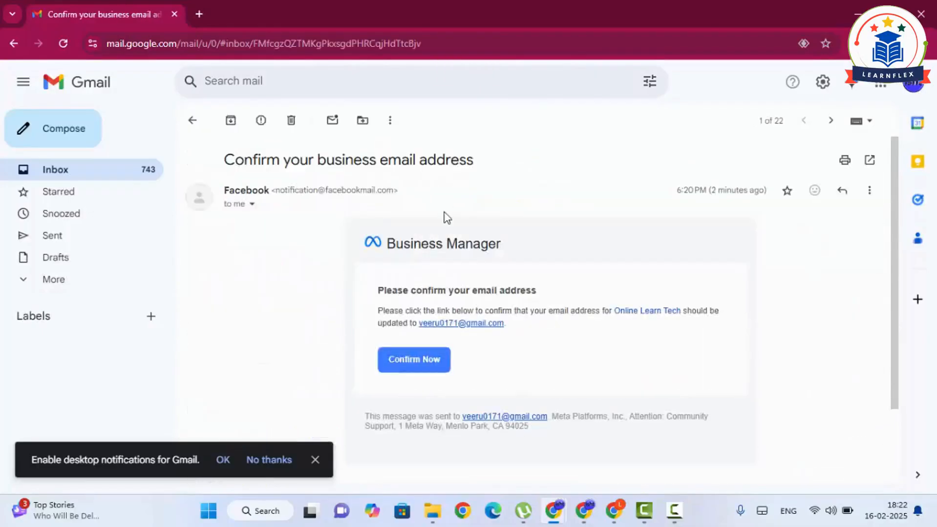
{"action": "left_click", "coordinate": [419, 364]}
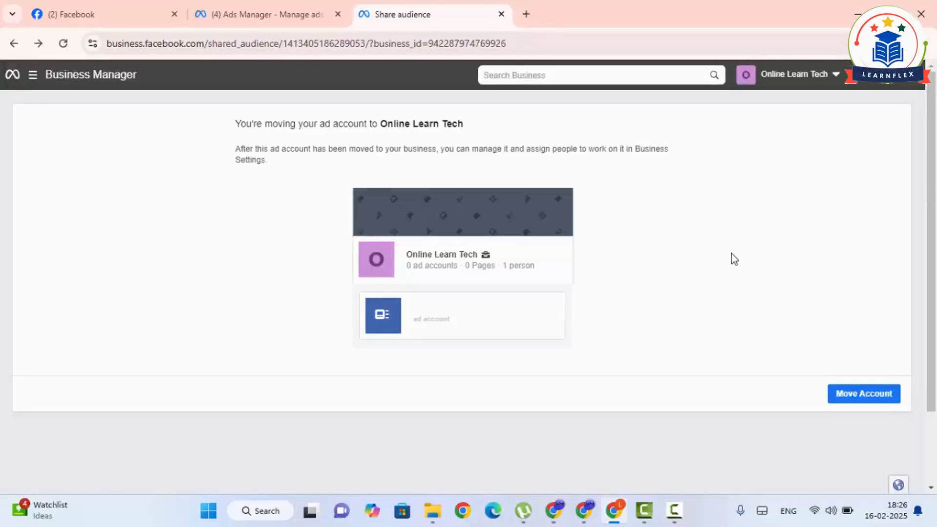
- In Business Manager, go to Business support home and open the Online Learn Tech portfolio's business settings
{"action": "left_click", "coordinate": [34, 79]}
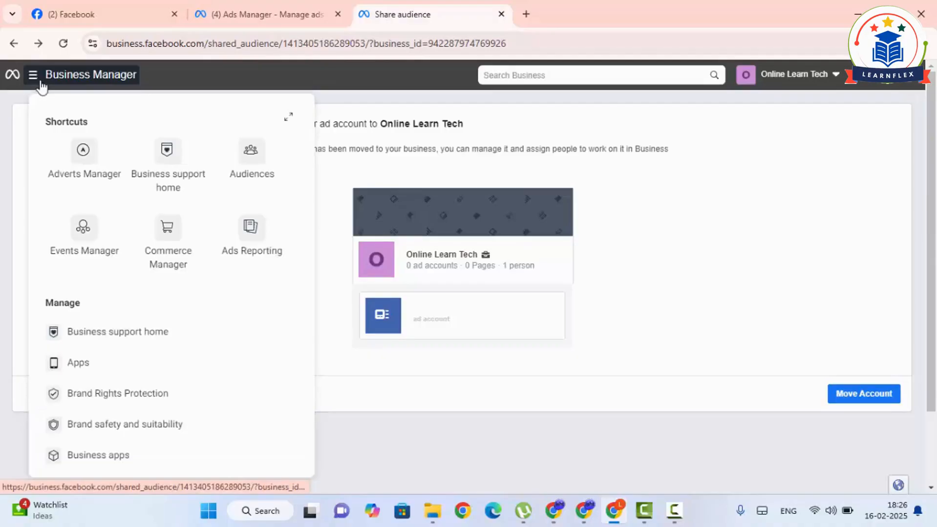
{"action": "left_click", "coordinate": [135, 334]}
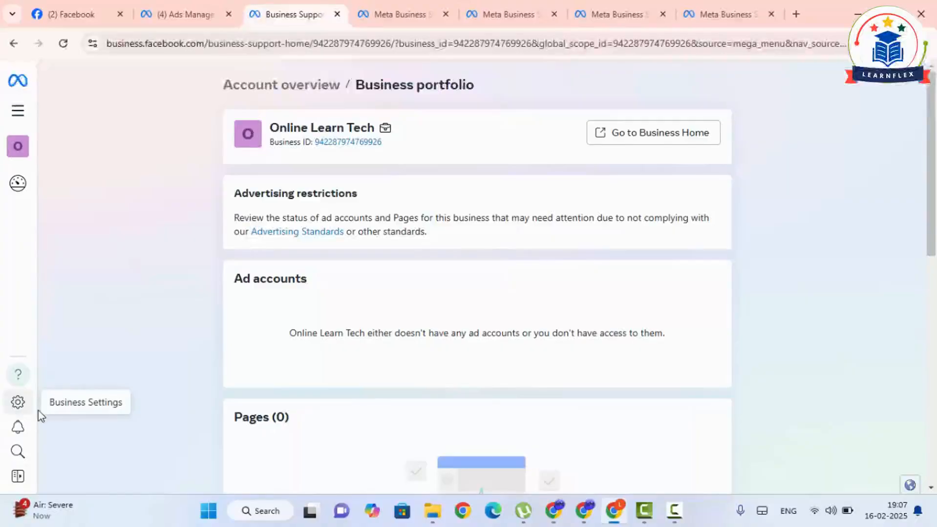
{"action": "left_click", "coordinate": [17, 404]}
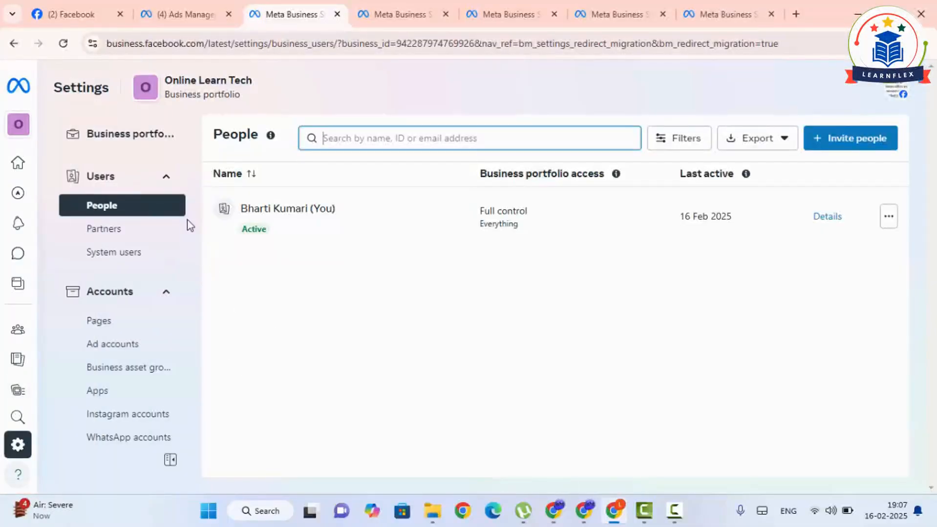
- Go to the ad accounts of the Online Learn Tech portfolio and start creating a new ad account
{"action": "left_click", "coordinate": [166, 179]}
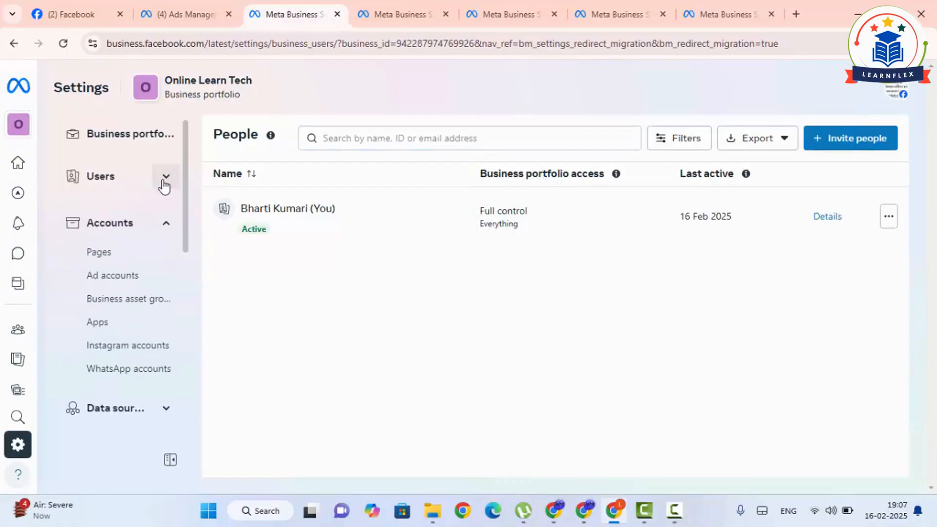
{"action": "left_click", "coordinate": [166, 223]}
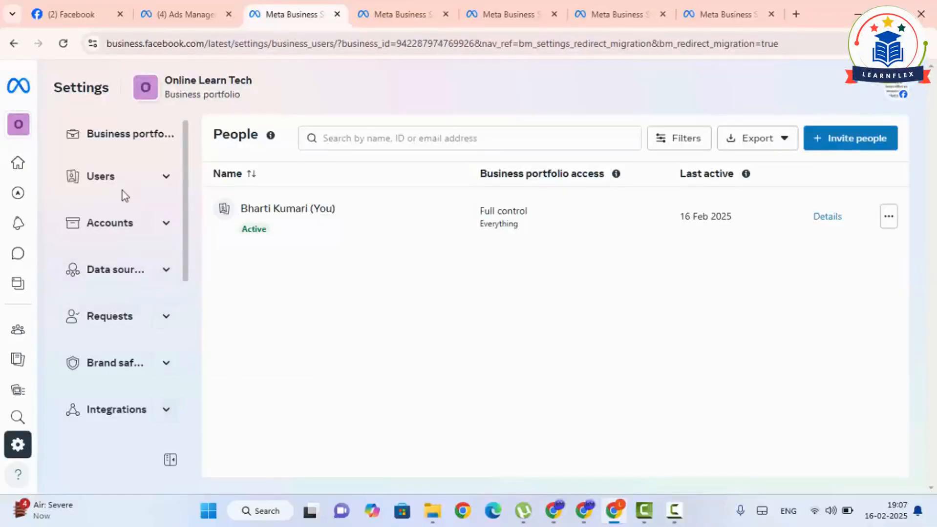
{"action": "left_click", "coordinate": [170, 226]}
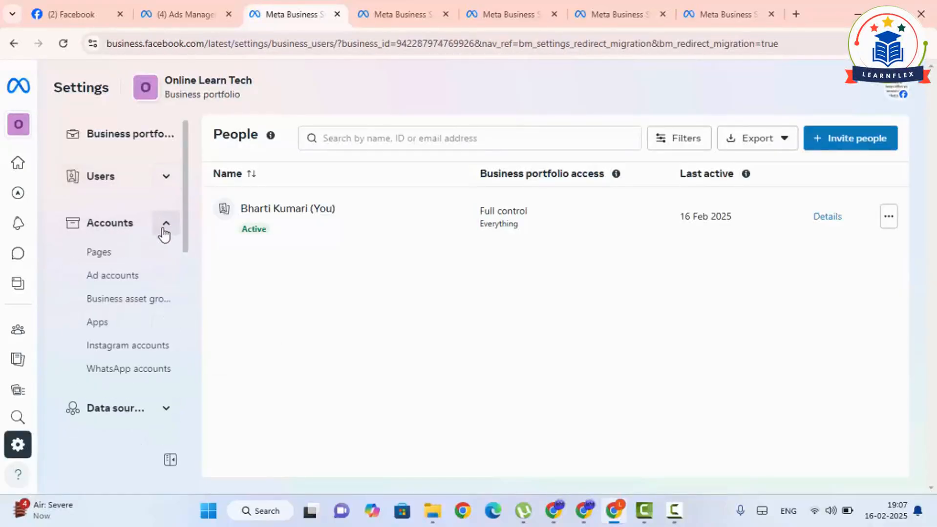
{"action": "left_click", "coordinate": [112, 281]}
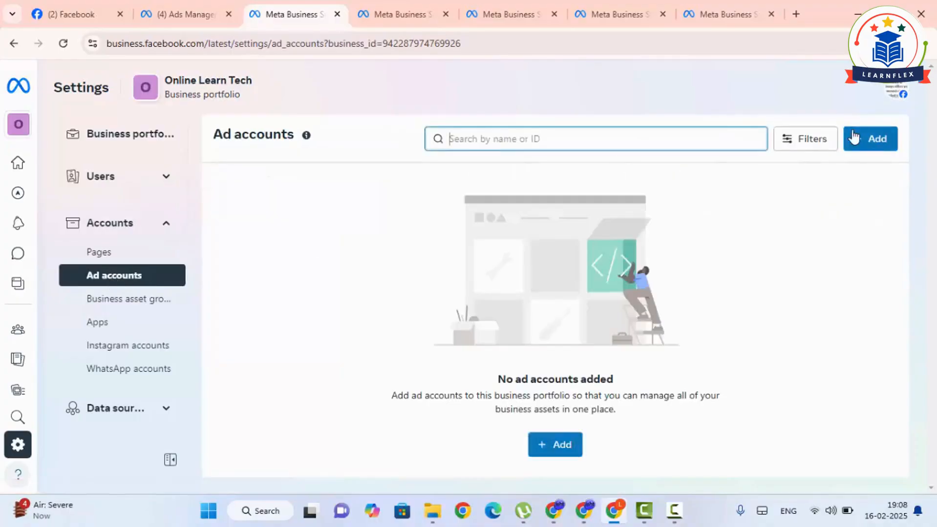
{"action": "left_click", "coordinate": [568, 446]}
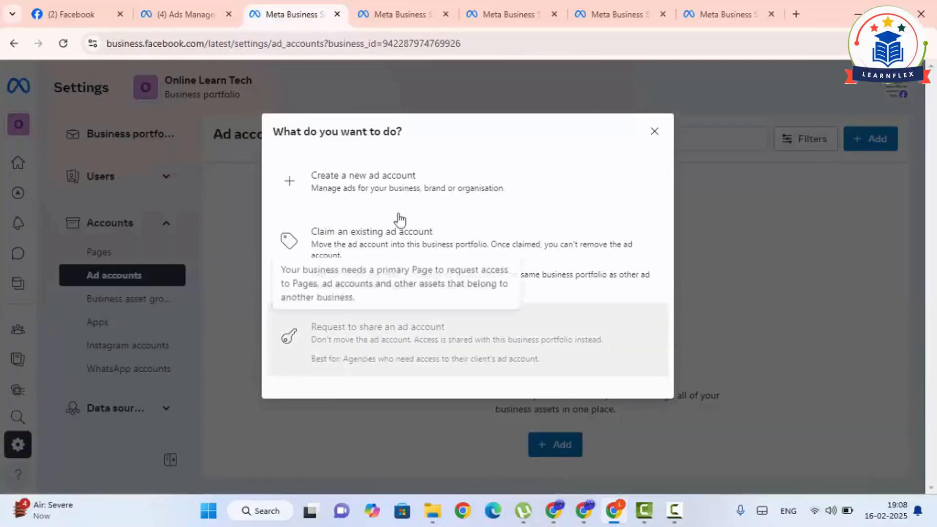
{"action": "left_click", "coordinate": [363, 187]}
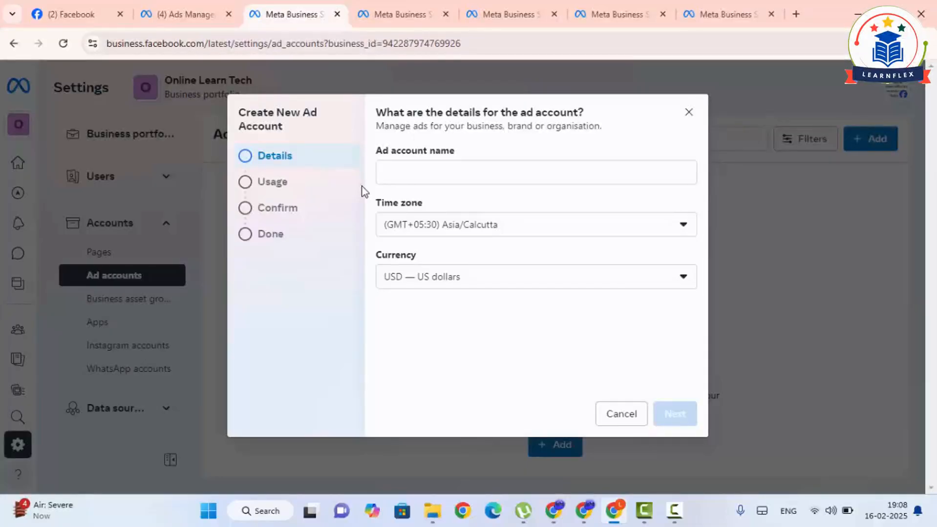
- Name the ad account "learn tech business account", set its currency to INR — Indian Rupee and continue to the usage details
{"action": "left_click", "coordinate": [424, 170]}
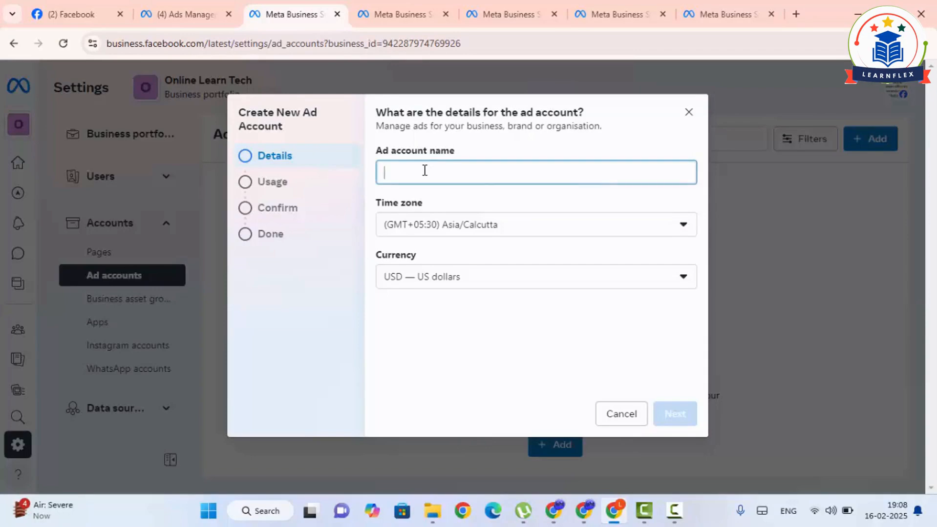
{"action": "type", "text": "lea"}
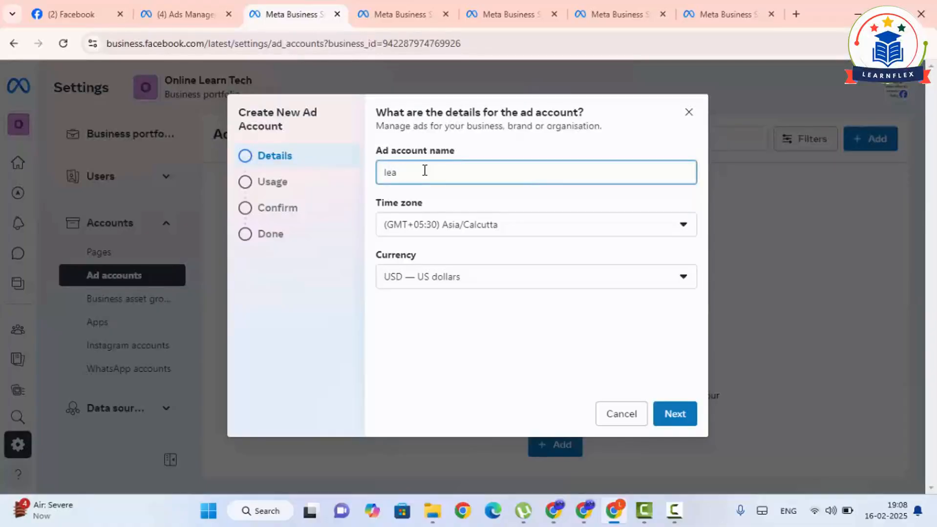
{"action": "type", "text": "rn tech business account"}
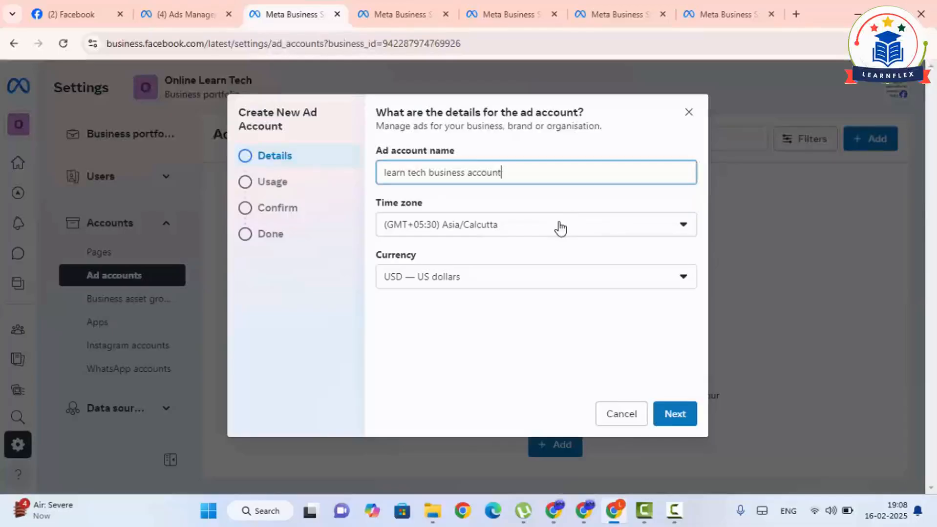
{"action": "left_click", "coordinate": [545, 278]}
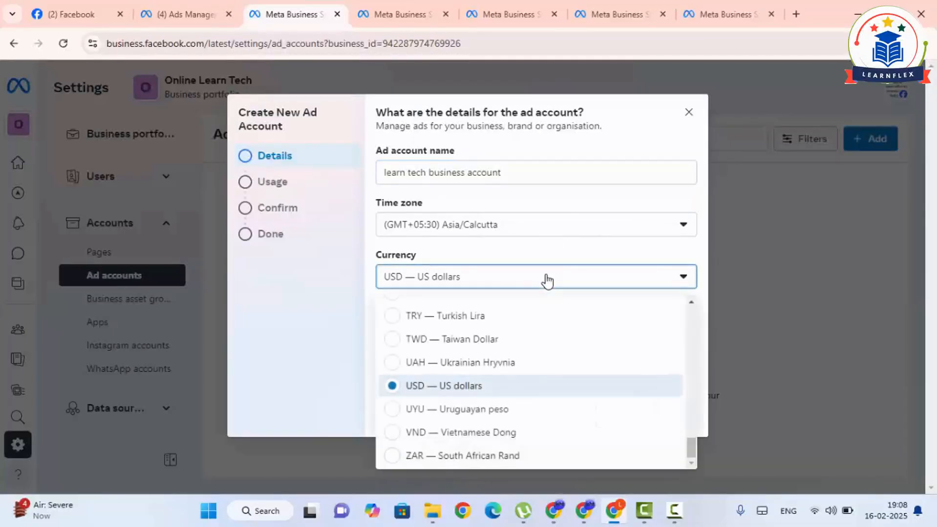
{"action": "type", "text": "in"}
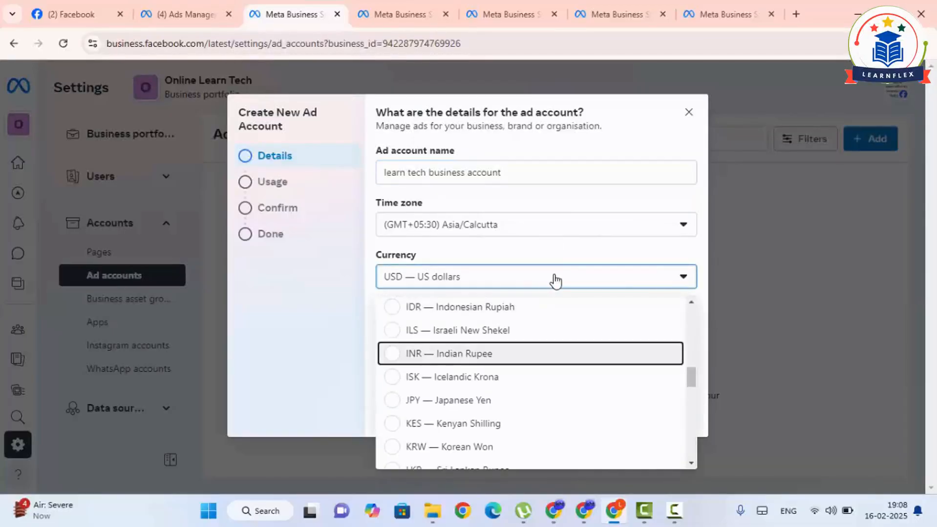
{"action": "left_click", "coordinate": [450, 355]}
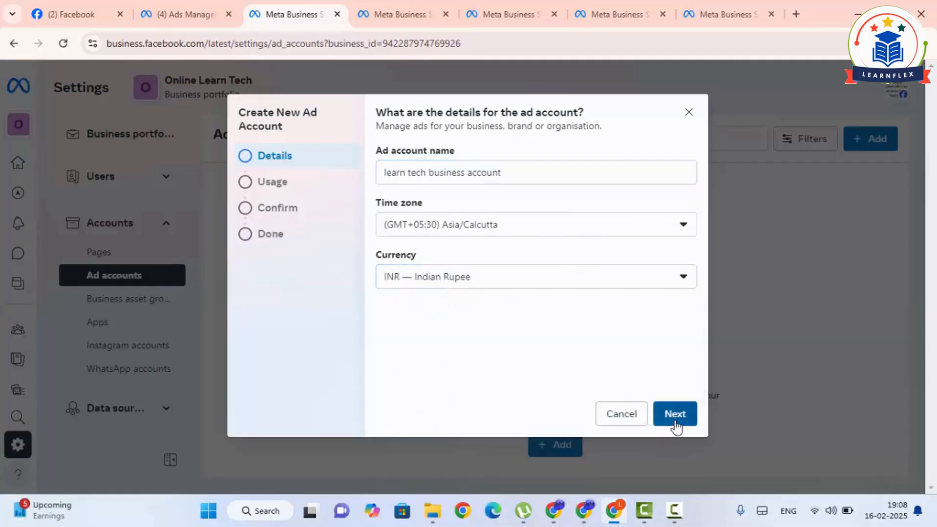
{"action": "left_click", "coordinate": [675, 423]}
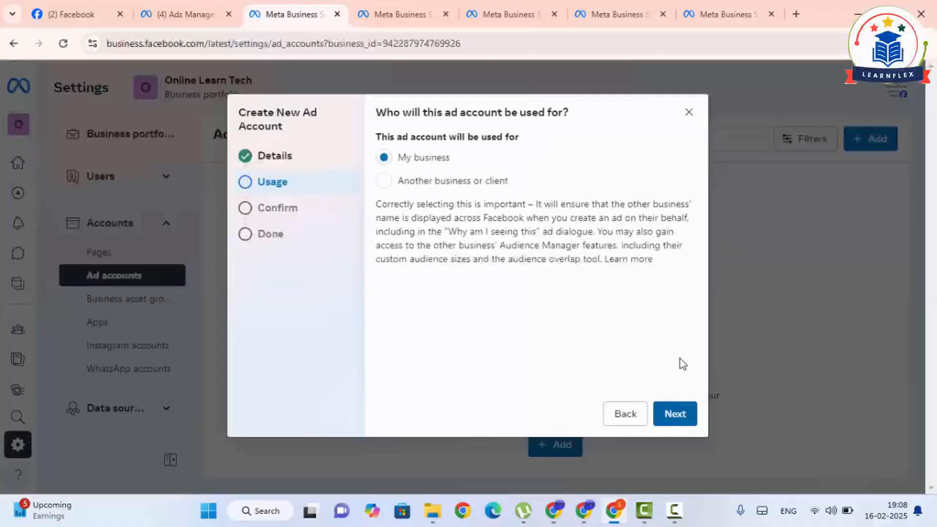
- Create the ad account for My business, agreeing to the Meta terms and advertising policies, and finish without adding payment info
{"action": "left_click", "coordinate": [681, 420]}
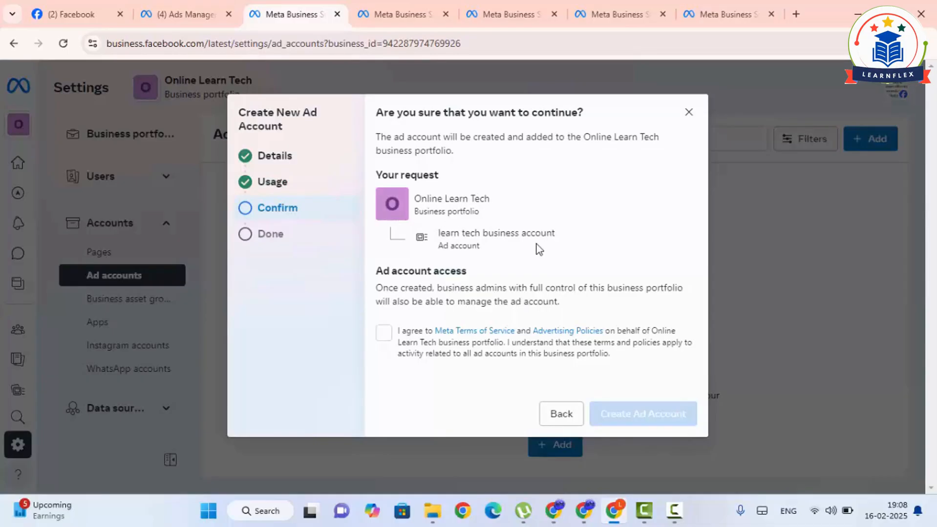
{"action": "left_click", "coordinate": [384, 334]}
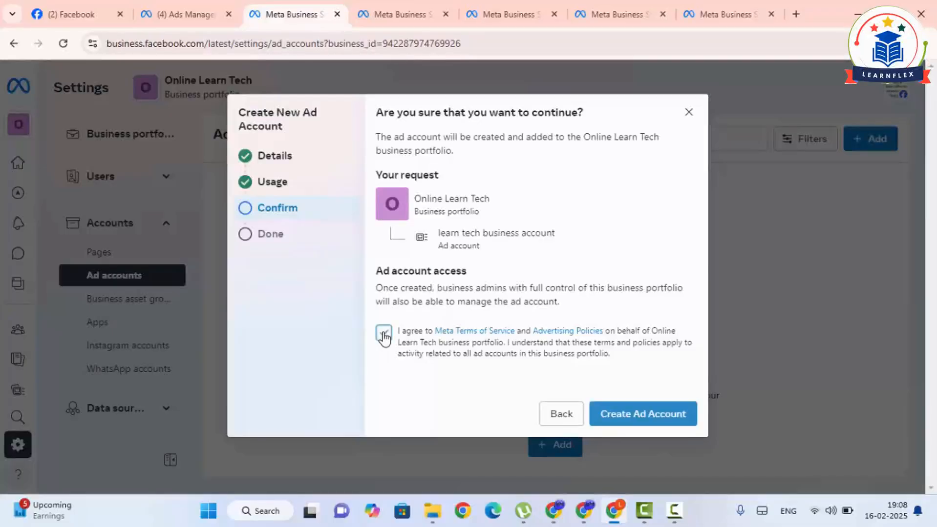
{"action": "left_click", "coordinate": [621, 411]}
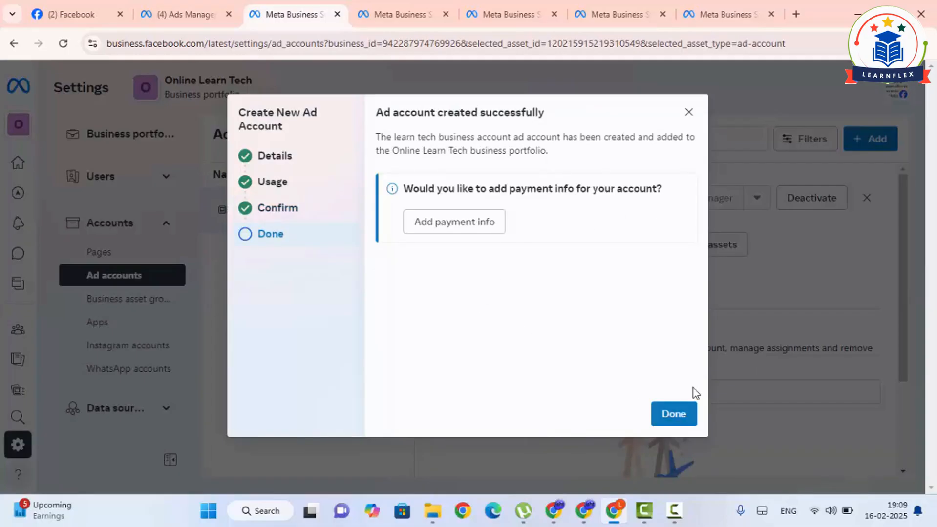
{"action": "left_click", "coordinate": [665, 425]}
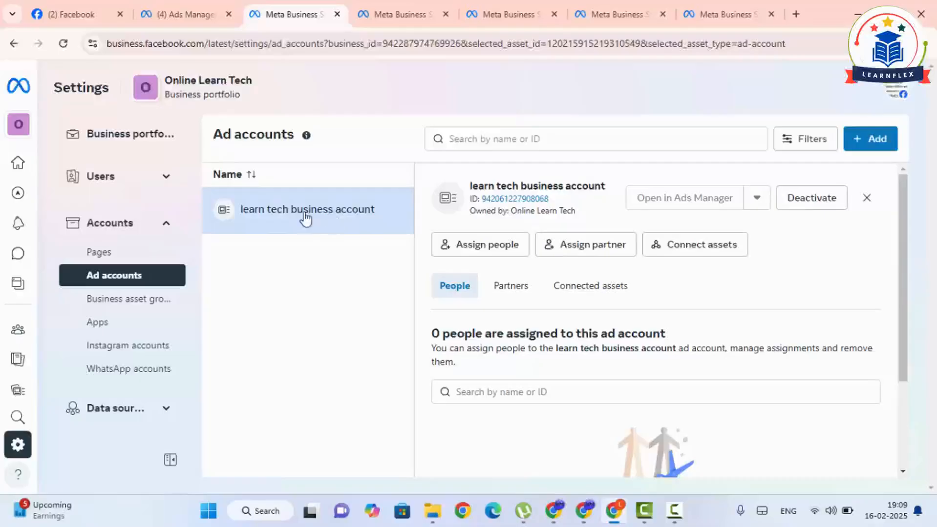
- Assign all listed people to the learn tech business account with full control through the Manage ad accounts permission
{"action": "scroll", "coordinate": [464, 376], "scroll_direction": "down", "scroll_amount": 3}
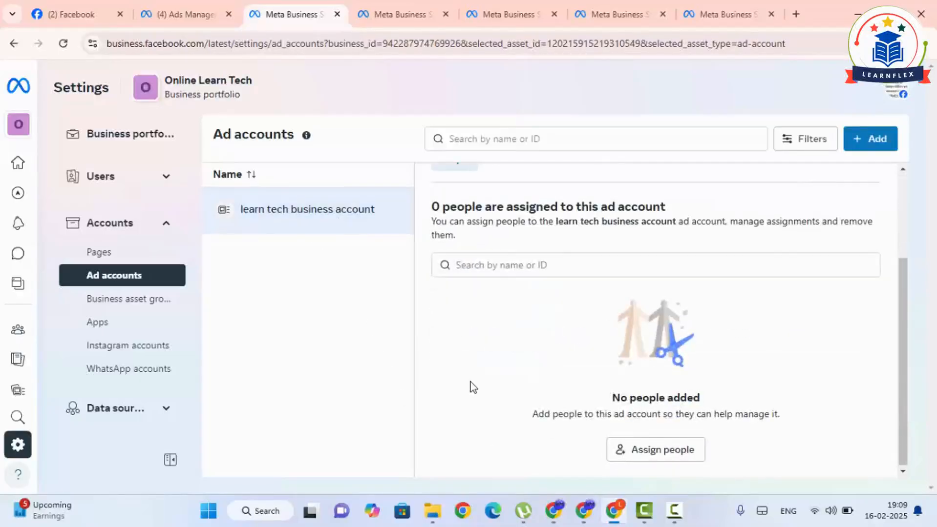
{"action": "scroll", "coordinate": [470, 382], "scroll_direction": "up", "scroll_amount": 3}
{"action": "scroll", "coordinate": [468, 389], "scroll_direction": "down", "scroll_amount": 1}
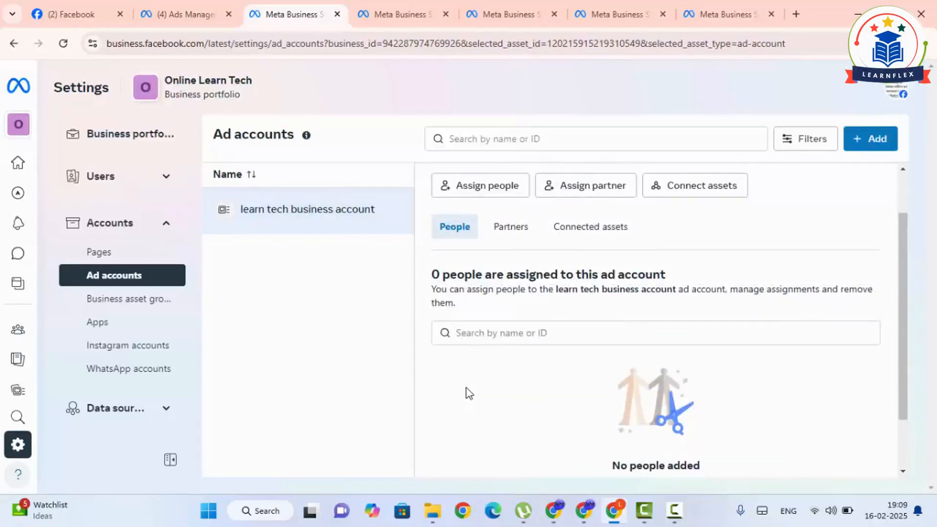
{"action": "left_click", "coordinate": [481, 187]}
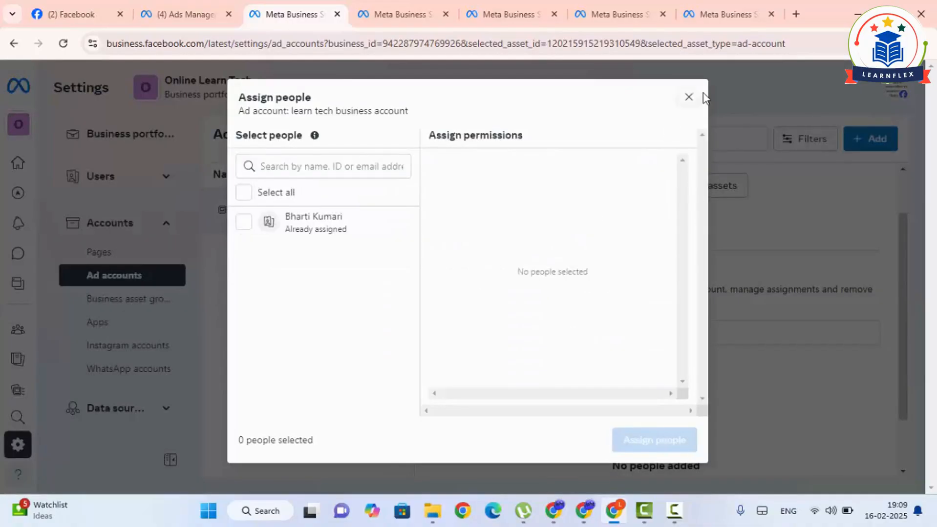
{"action": "left_click", "coordinate": [689, 97]}
{"action": "left_click", "coordinate": [464, 193]}
{"action": "left_click", "coordinate": [244, 195]}
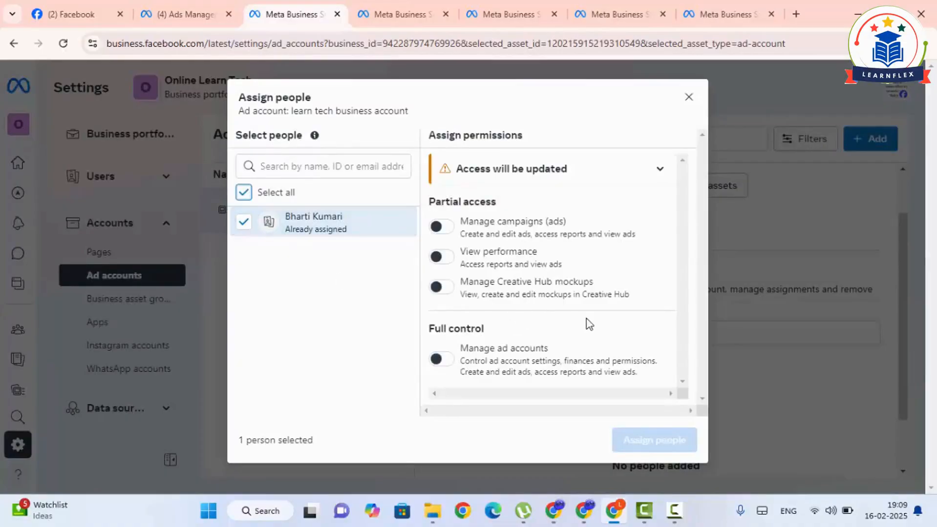
{"action": "left_click", "coordinate": [445, 228]}
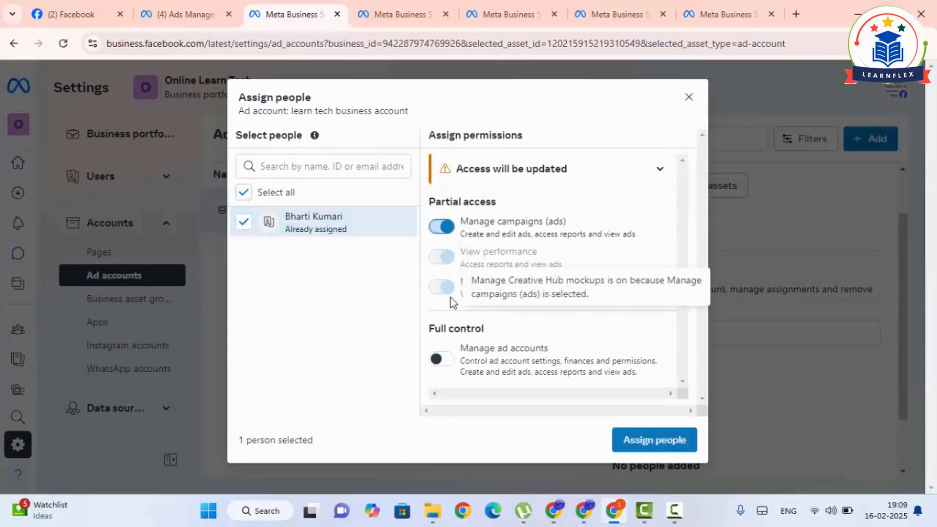
{"action": "left_click", "coordinate": [441, 360]}
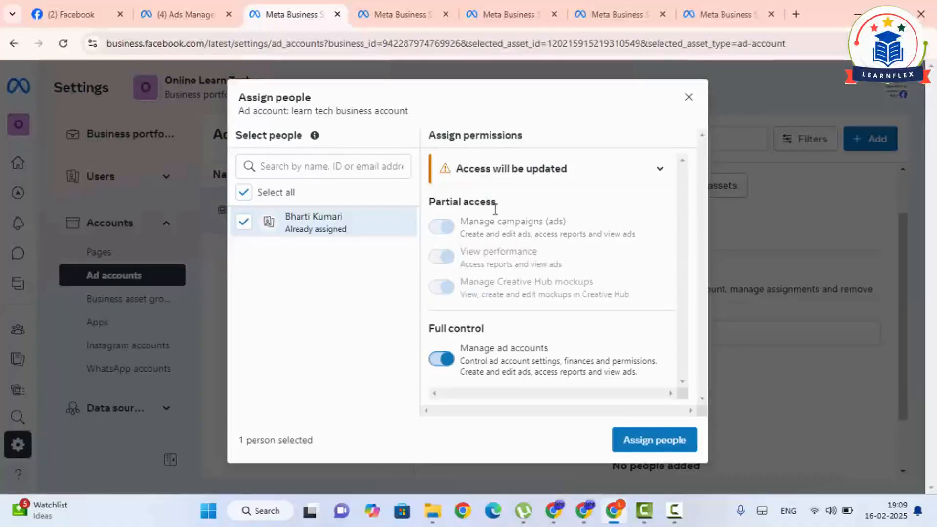
{"action": "left_click", "coordinate": [678, 446]}
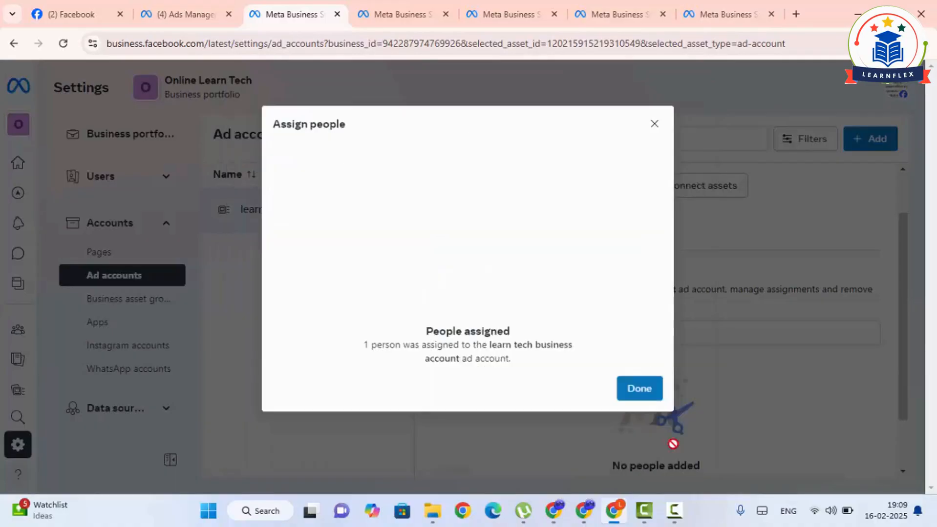
{"action": "left_click", "coordinate": [640, 397]}
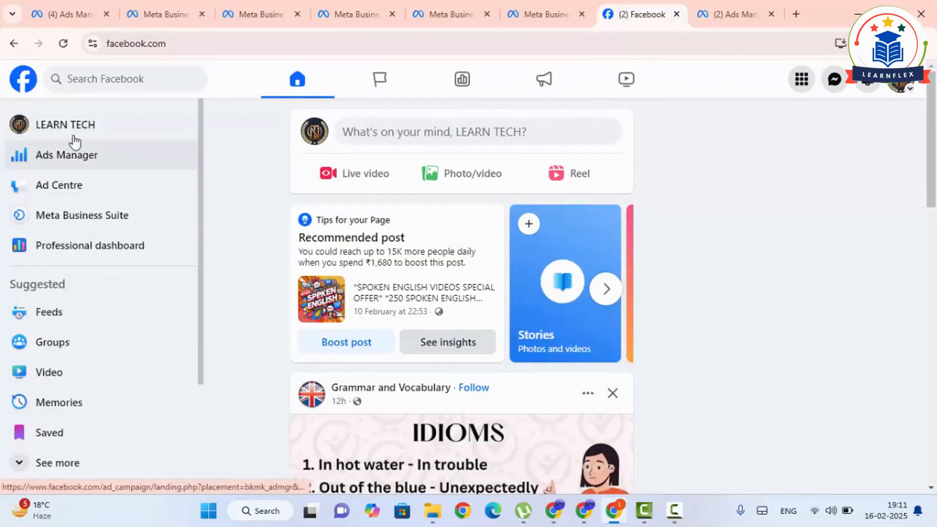
- From the Facebook home page, open Ads Manager in a new browser tab and show the individual ads
{"action": "right_click", "coordinate": [76, 154]}
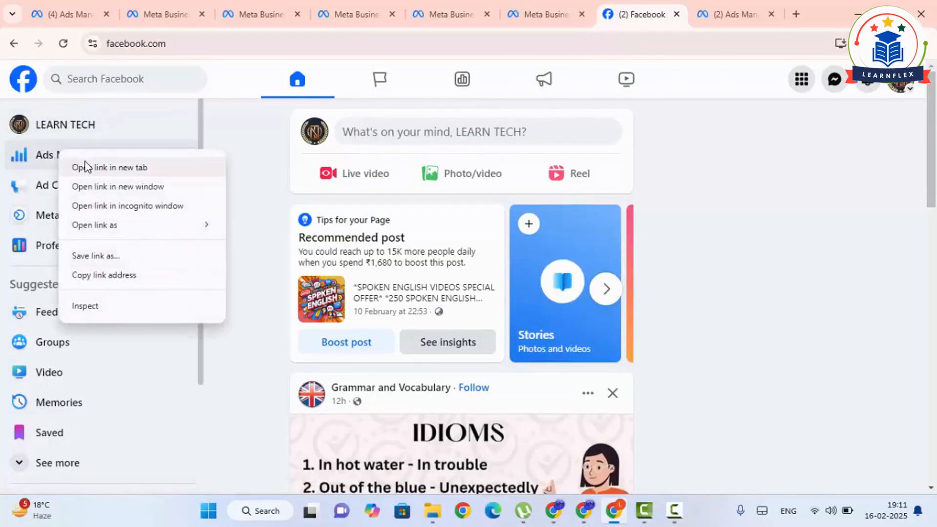
{"action": "left_click", "coordinate": [86, 167]}
{"action": "left_click", "coordinate": [719, 4]}
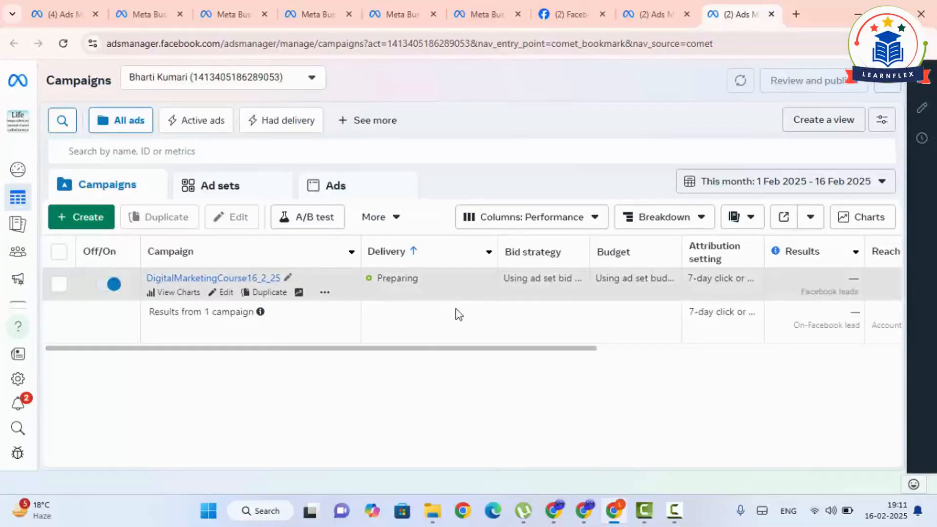
{"action": "left_click", "coordinate": [352, 192]}
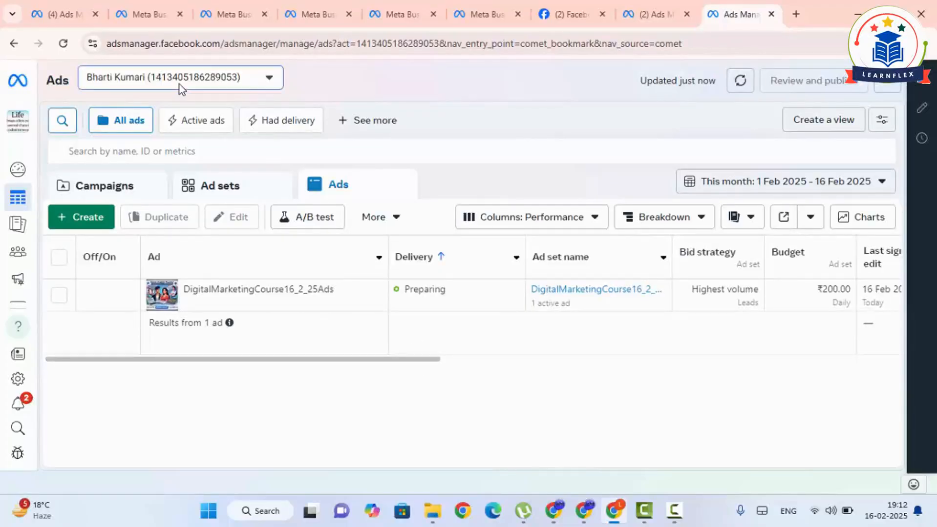
- Expand the list of ad accounts and switch to learn tech business account under Online Learn Tech
{"action": "left_click", "coordinate": [209, 78]}
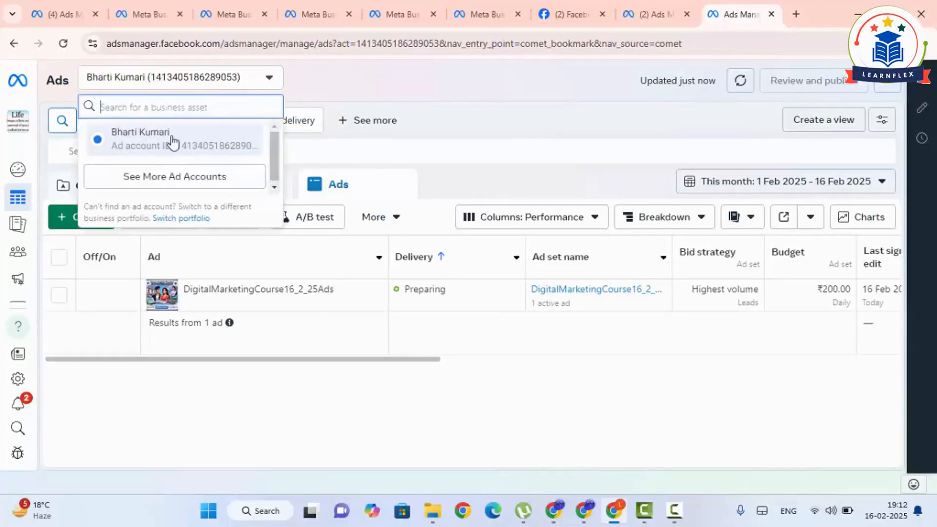
{"action": "left_click", "coordinate": [231, 184]}
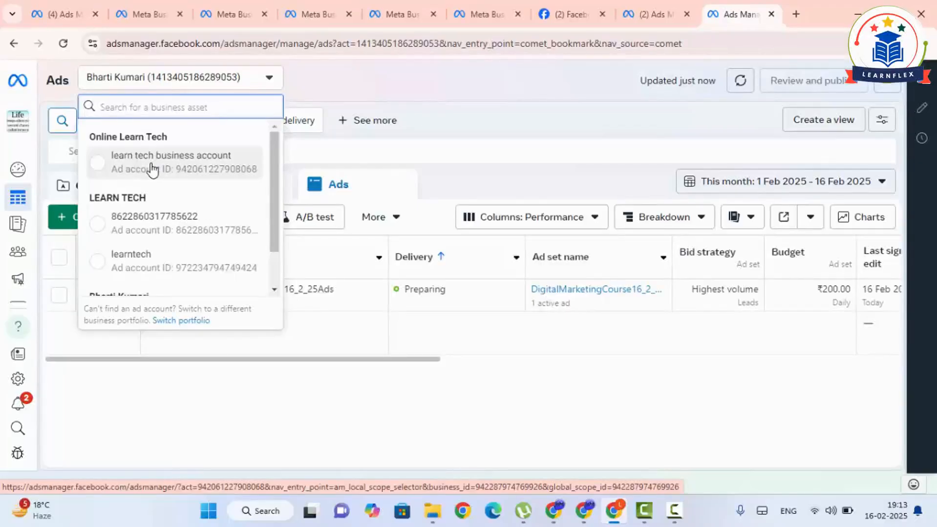
{"action": "scroll", "coordinate": [149, 209], "scroll_direction": "down", "scroll_amount": 1}
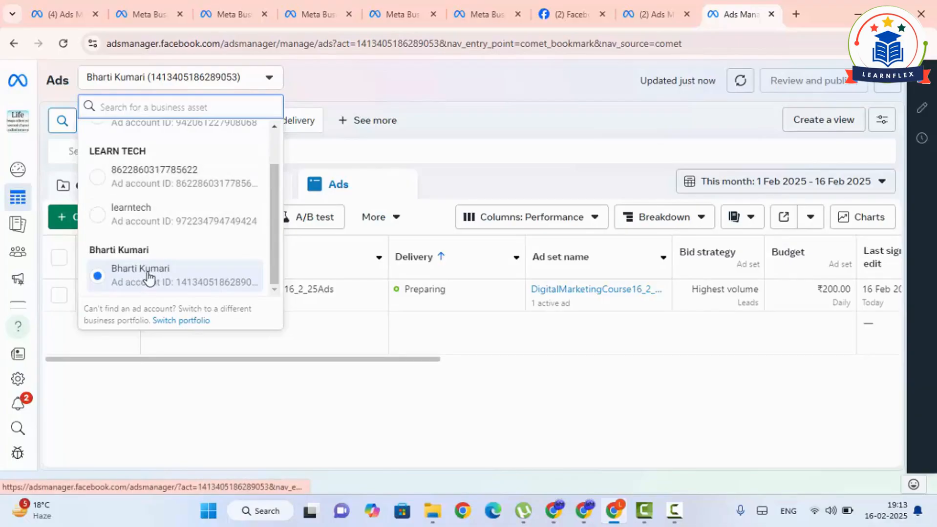
{"action": "scroll", "coordinate": [155, 195], "scroll_direction": "up", "scroll_amount": 1}
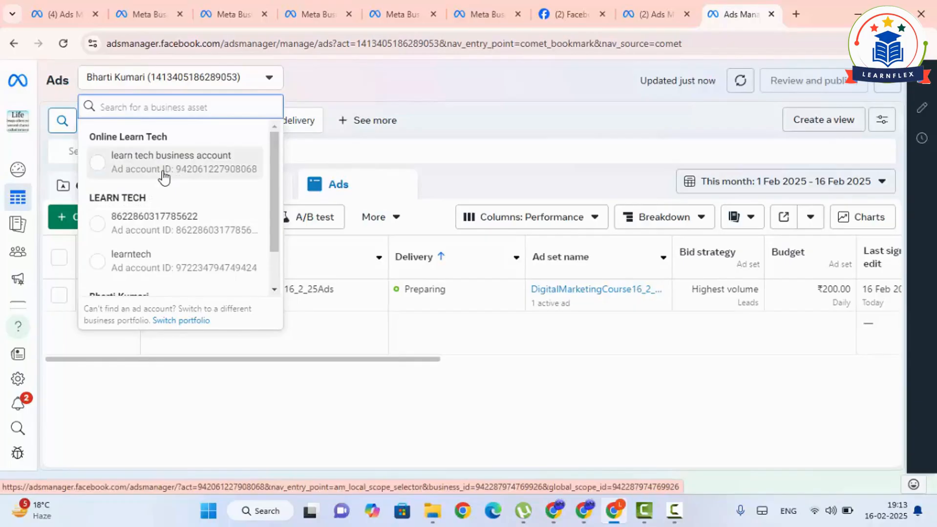
{"action": "left_click", "coordinate": [100, 169]}
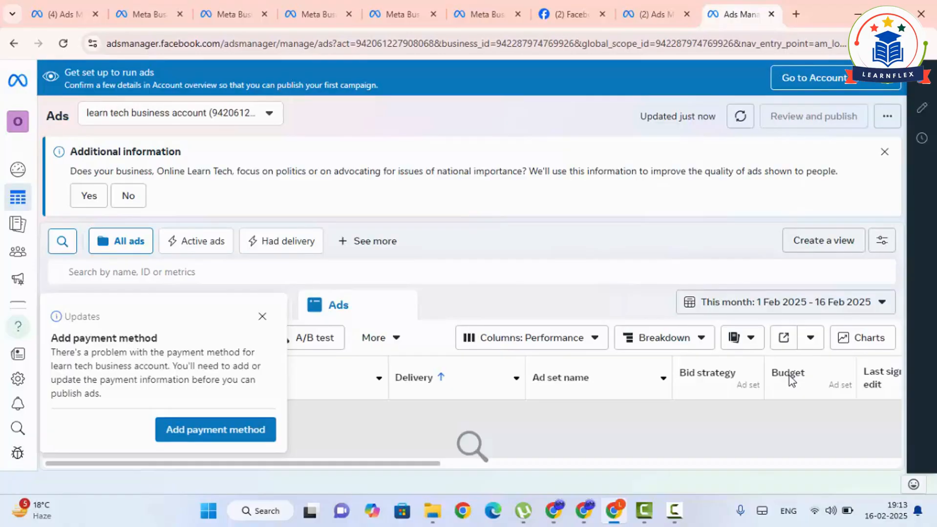
- Start adding a payment method, accepting India, Indian Rupee and the Calcutta, Asia (GMT+05:30) time zone
{"action": "left_click", "coordinate": [247, 427]}
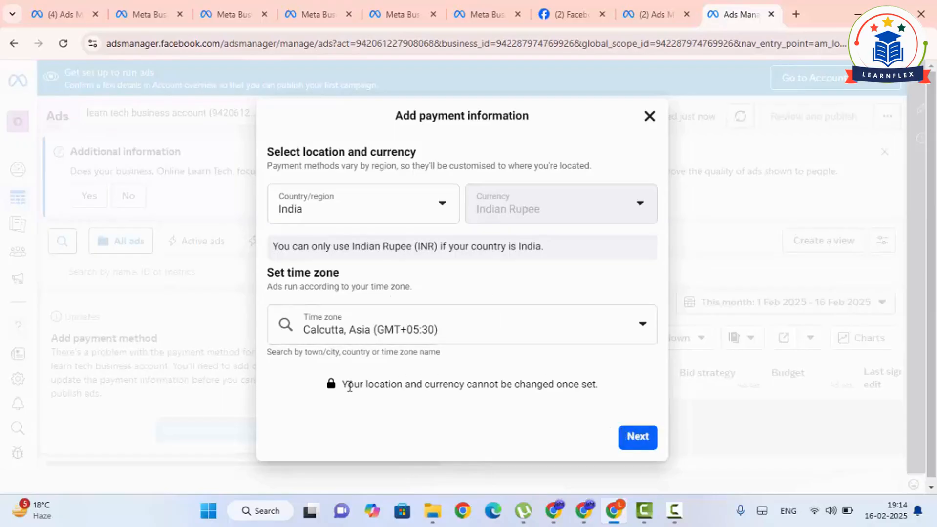
{"action": "left_click_drag", "start_coordinate": [343, 386], "coordinate": [622, 387]}
{"action": "left_click", "coordinate": [622, 387]}
{"action": "left_click", "coordinate": [641, 443]}
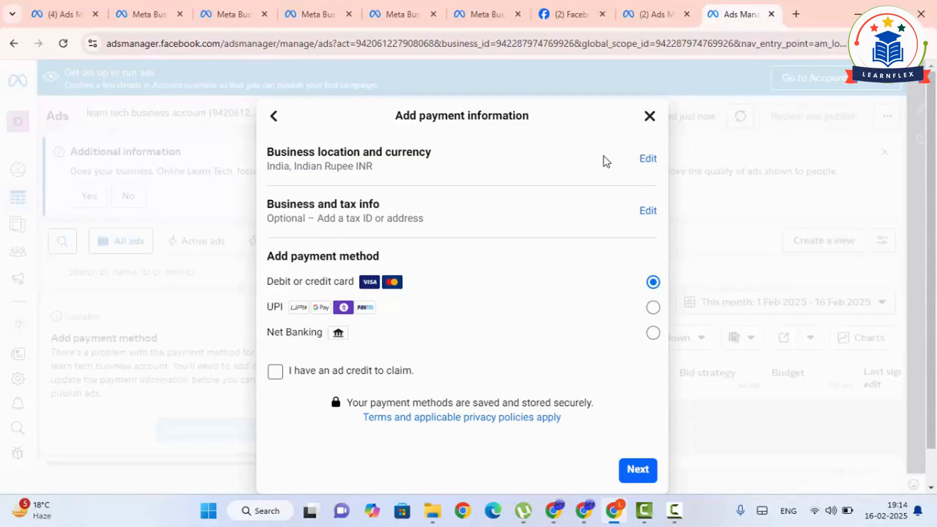
- Choose UPI as the payment method, continue to the business info, and set the business address region to Haryana
{"action": "left_click", "coordinate": [651, 309]}
{"action": "left_click", "coordinate": [641, 470]}
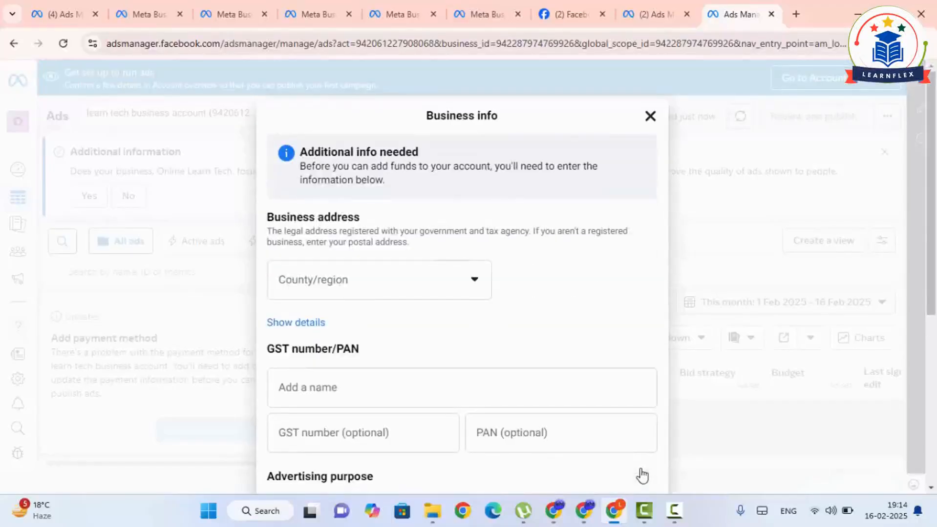
{"action": "left_click", "coordinate": [385, 275]}
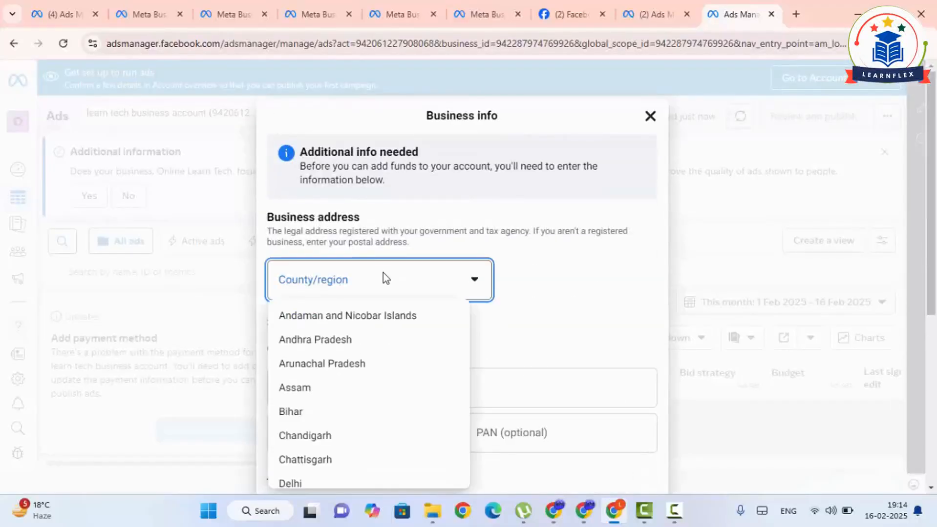
{"action": "type", "text": "ha"}
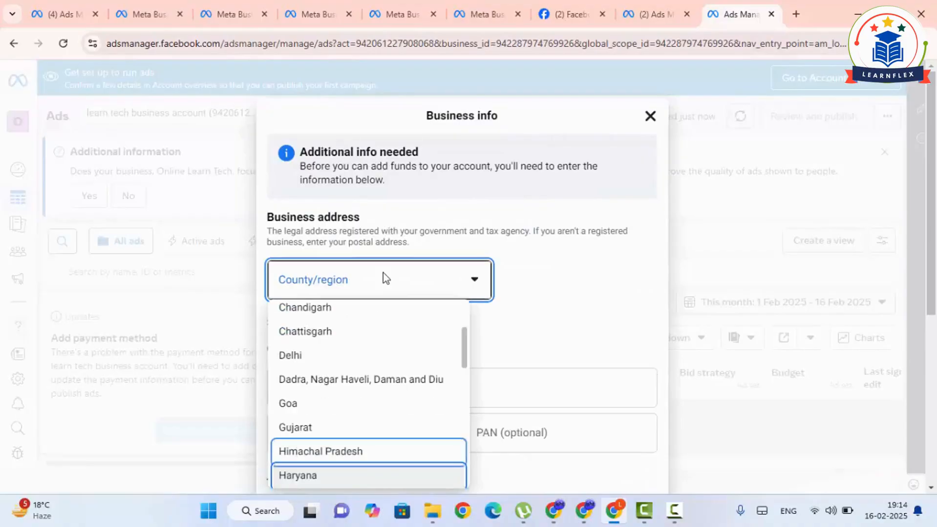
{"action": "left_click", "coordinate": [352, 474]}
- Confirm that the provided business information is complete and accurate, keeping the business advertising purpose, and save it
{"action": "scroll", "coordinate": [454, 278], "scroll_direction": "down", "scroll_amount": 4}
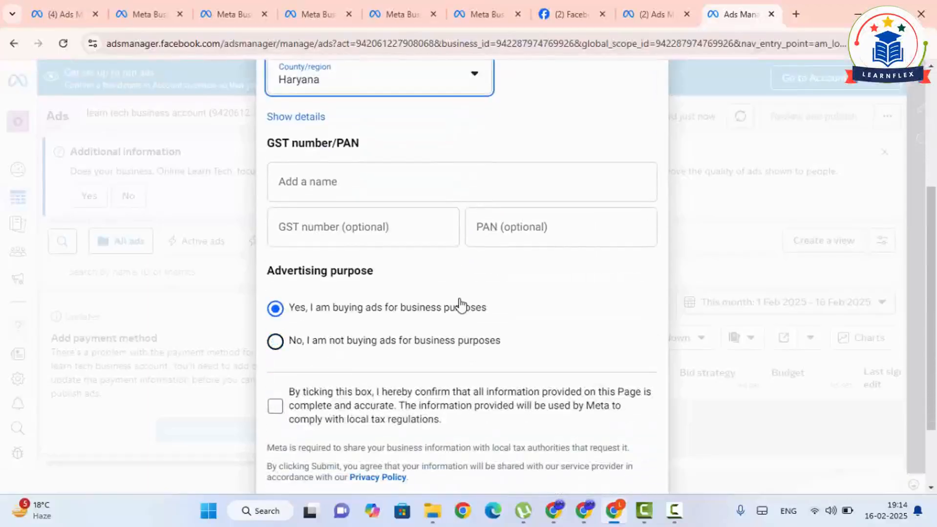
{"action": "scroll", "coordinate": [454, 313], "scroll_direction": "down", "scroll_amount": 3}
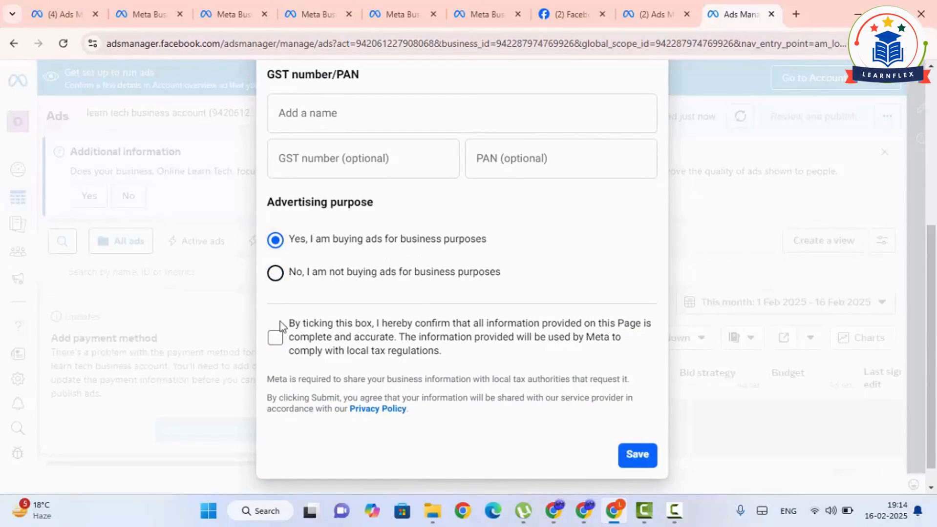
{"action": "left_click", "coordinate": [275, 338]}
{"action": "left_click", "coordinate": [637, 455]}
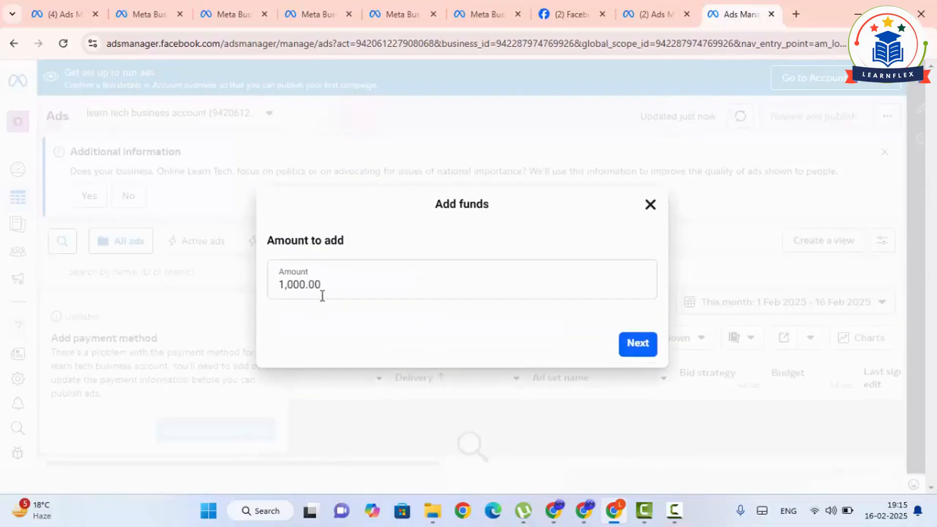
- Accept 1,000.00 as the amount of funds to add and open the external UPI payment page
{"action": "left_click", "coordinate": [322, 293]}
{"action": "left_click", "coordinate": [638, 345]}
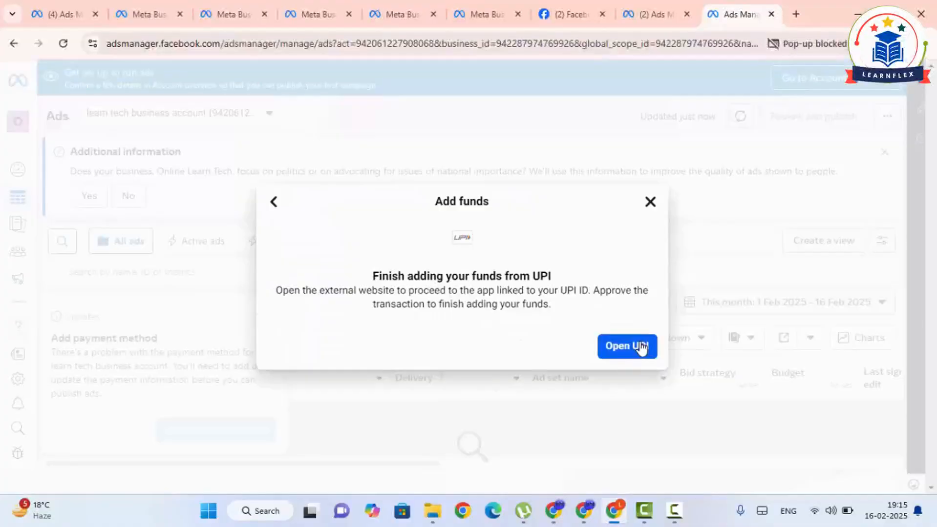
{"action": "left_click", "coordinate": [627, 346]}
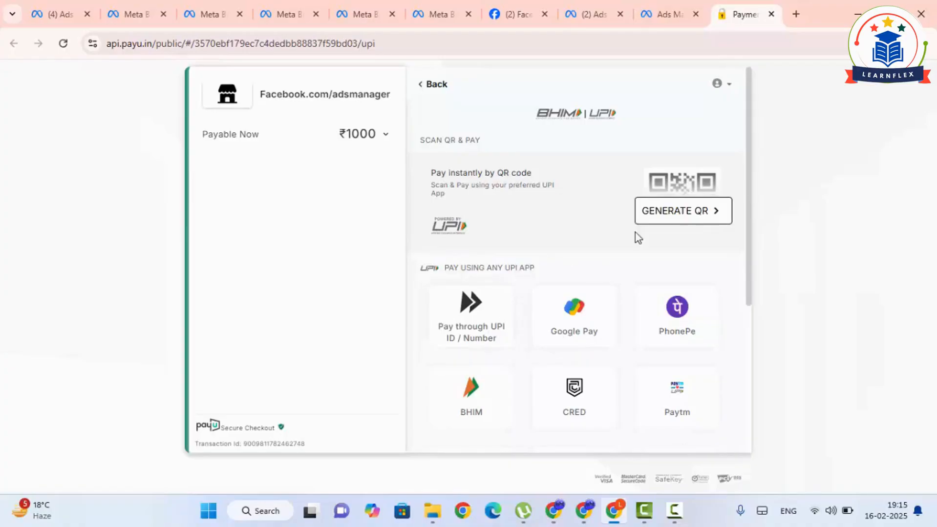
- Look through the available UPI payment apps and generate a QR code for the ₹1000 payment
{"action": "scroll", "coordinate": [518, 352], "scroll_direction": "down", "scroll_amount": 4}
{"action": "scroll", "coordinate": [510, 381], "scroll_direction": "up", "scroll_amount": 4}
{"action": "scroll", "coordinate": [610, 366], "scroll_direction": "down", "scroll_amount": 1}
{"action": "scroll", "coordinate": [610, 366], "scroll_direction": "down", "scroll_amount": 3}
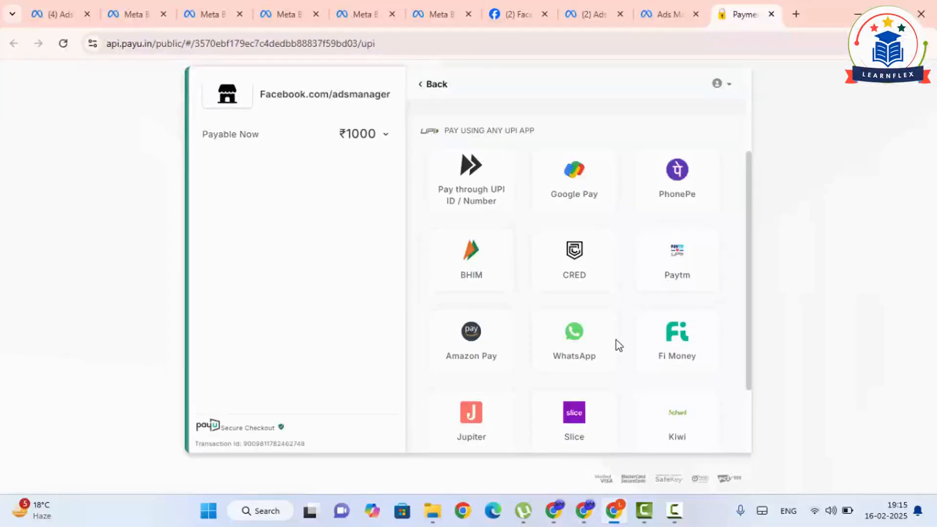
{"action": "scroll", "coordinate": [605, 358], "scroll_direction": "up", "scroll_amount": 3}
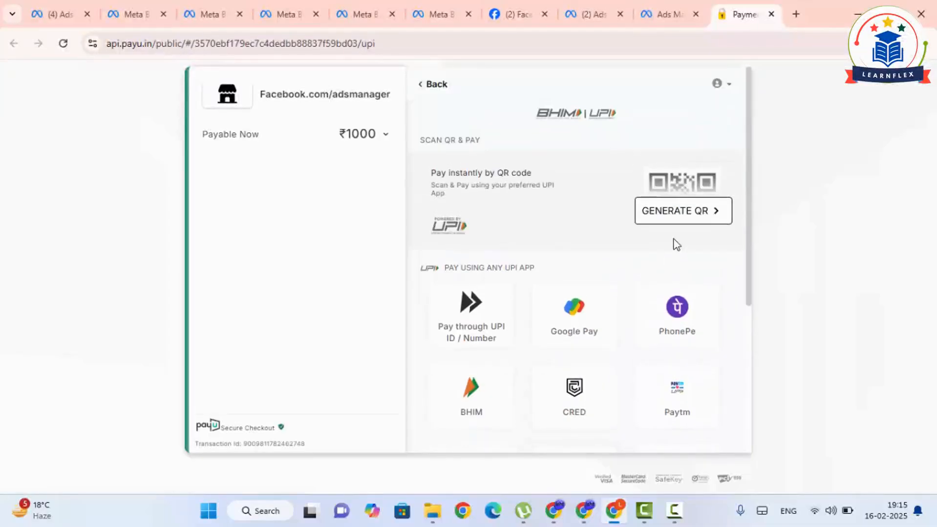
{"action": "left_click", "coordinate": [669, 220]}
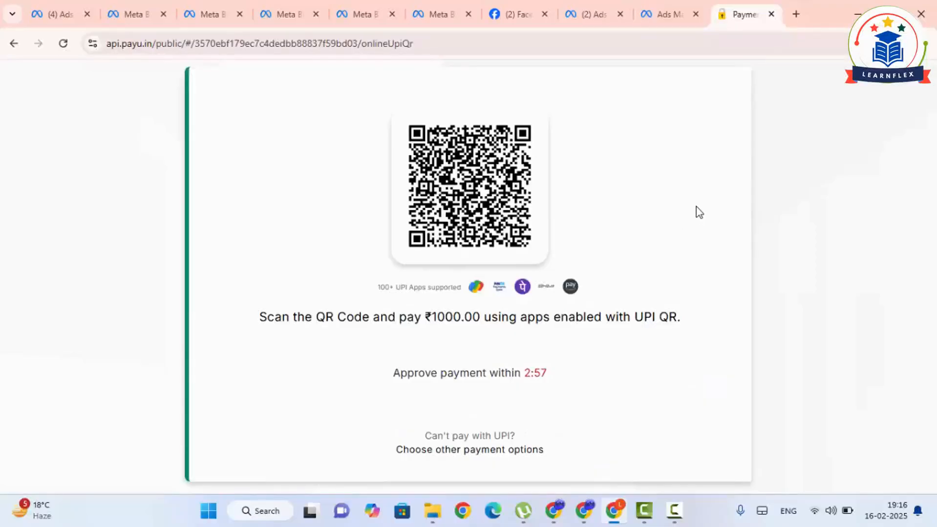
- Return to the Ads Manager tab with the campaigns list and choose learn tech business account under Online Learn Tech
{"action": "left_click", "coordinate": [663, 13]}
{"action": "left_click", "coordinate": [596, 14]}
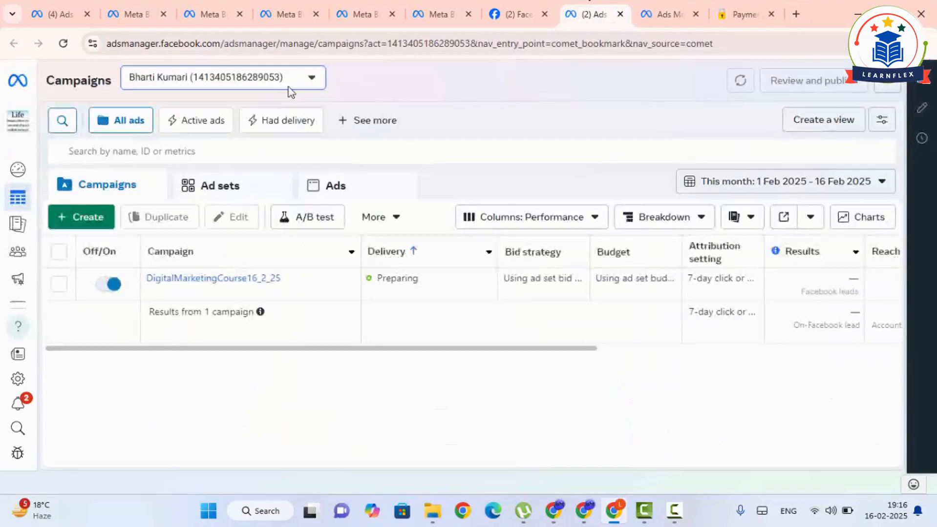
{"action": "left_click", "coordinate": [186, 77]}
{"action": "left_click", "coordinate": [218, 177]}
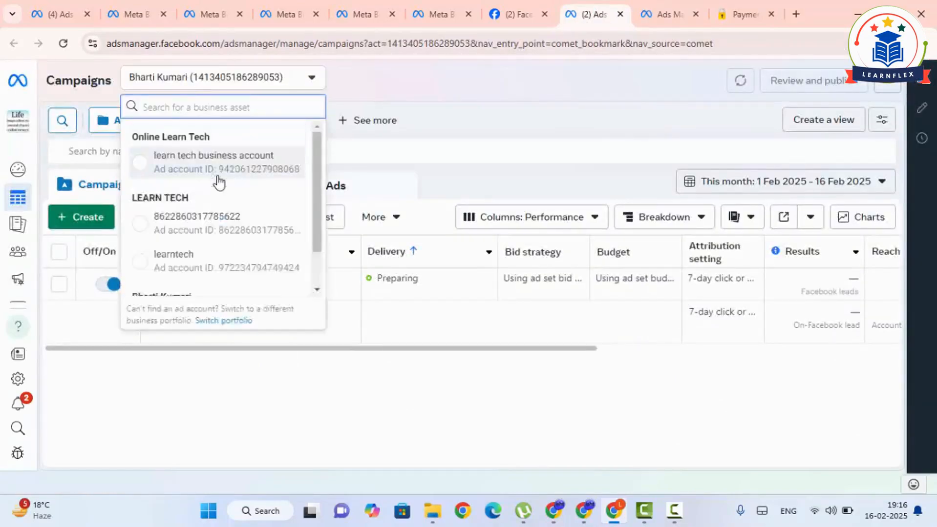